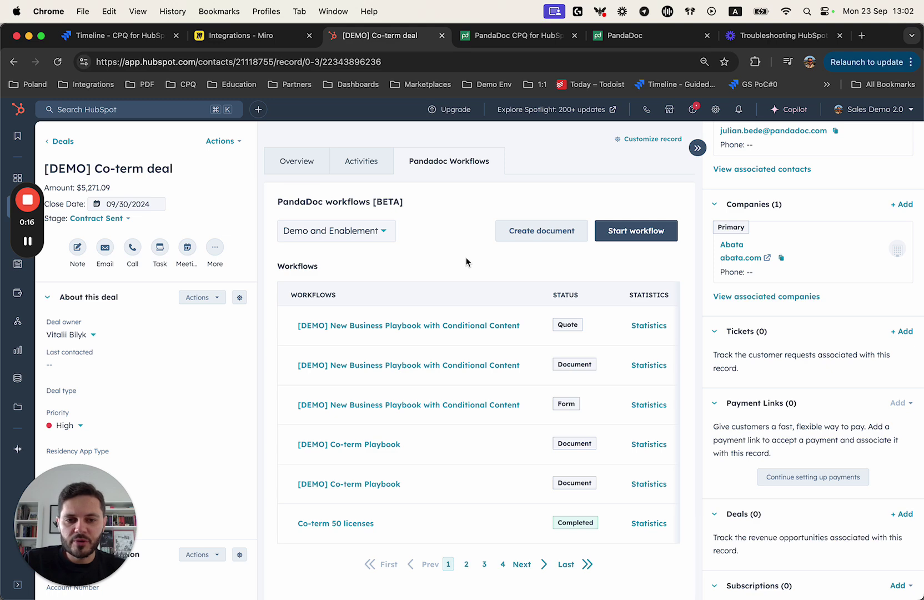
Start the "[DEMO] New Business Playbook with Conditional Content" workflow using data from the [DEMO] Co-term deal.
{"action": "left_click", "coordinate": [644, 230]}
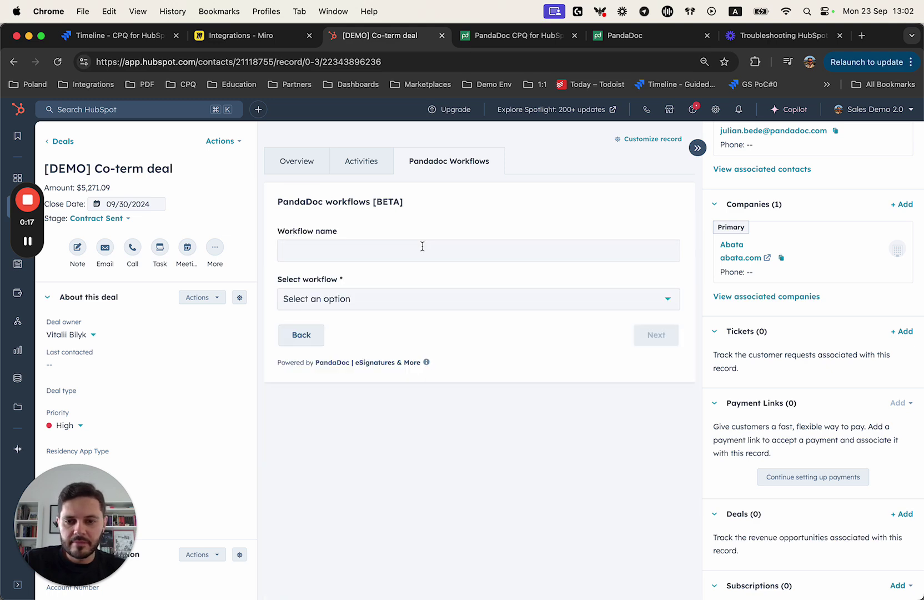
{"action": "left_click", "coordinate": [382, 304]}
{"action": "left_click", "coordinate": [393, 328]}
{"action": "left_click", "coordinate": [653, 340]}
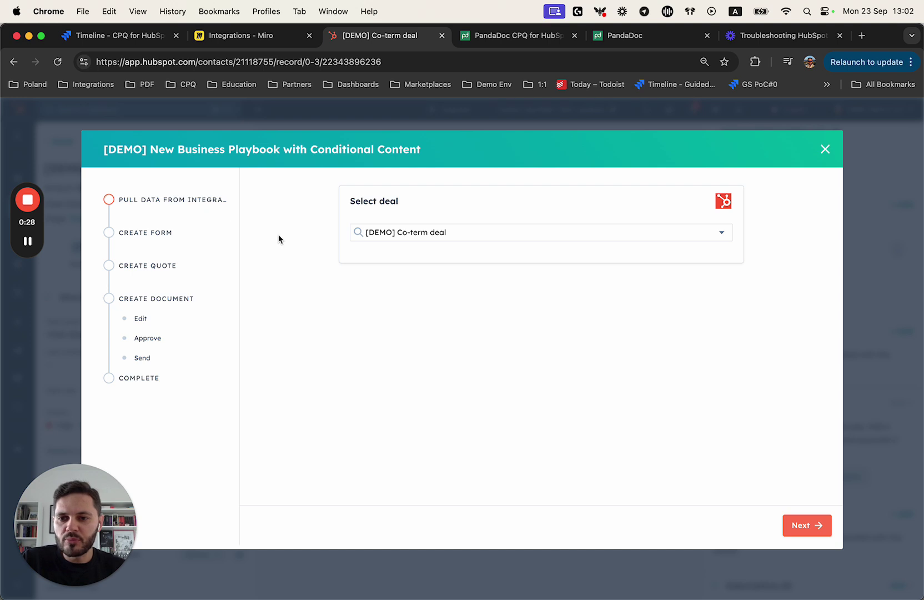
{"action": "left_click", "coordinate": [807, 524]}
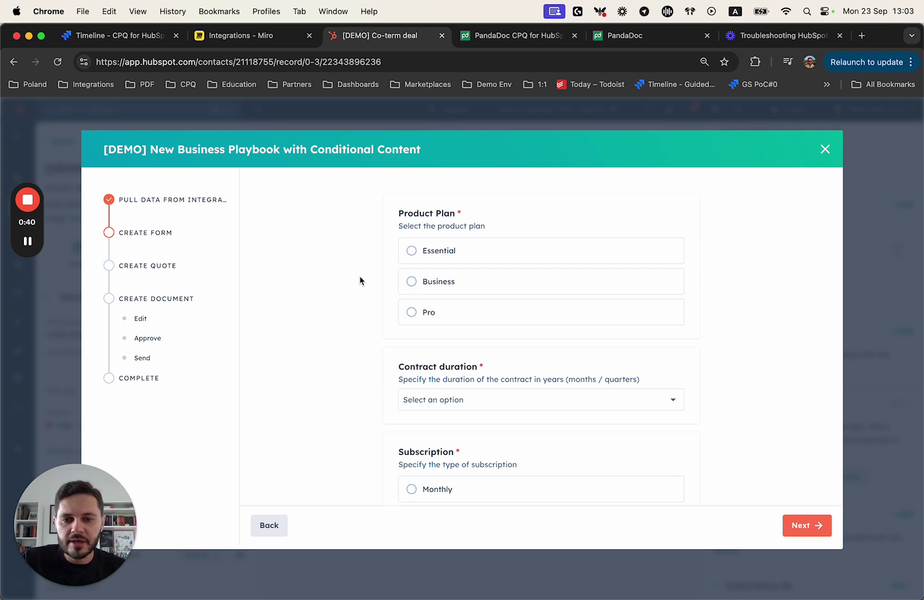
Set the form's contract duration to 3 and its product plan to Business.
{"action": "left_click", "coordinate": [411, 311]}
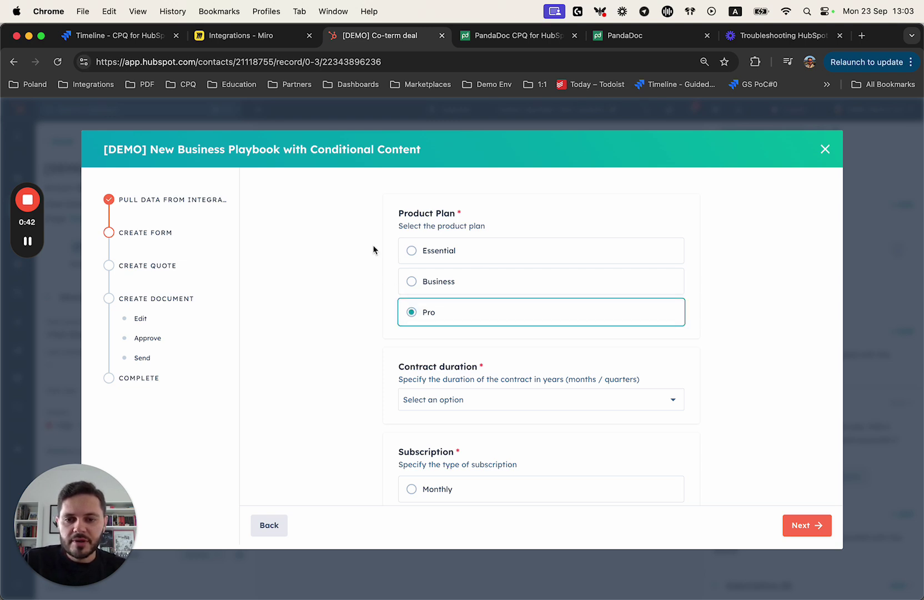
{"action": "scroll", "coordinate": [352, 251], "scroll_direction": "down", "scroll_amount": 2}
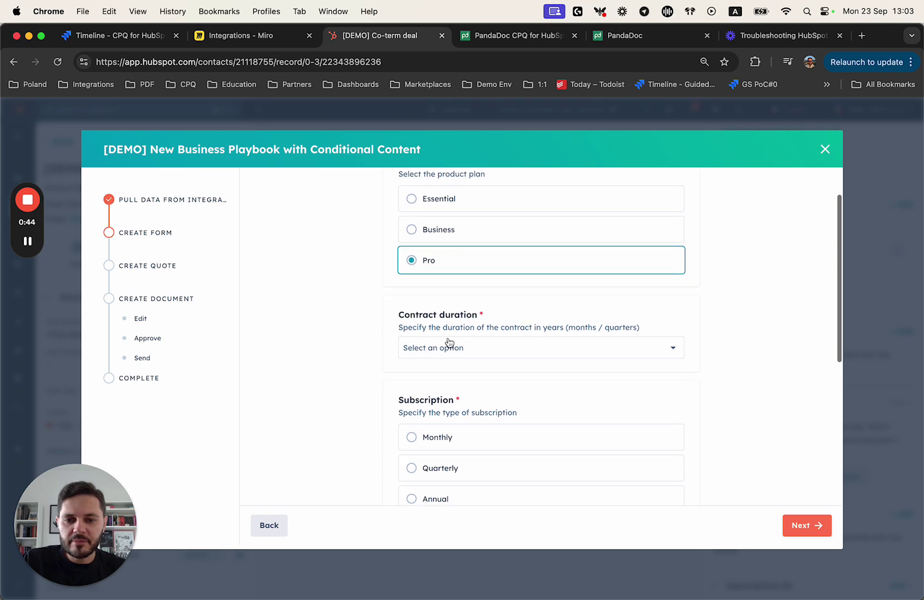
{"action": "left_click", "coordinate": [479, 349]}
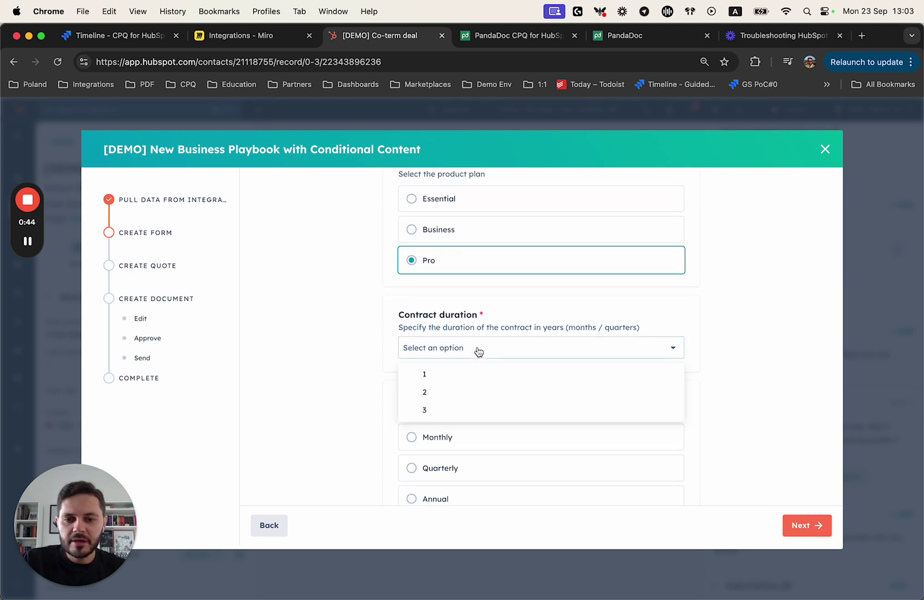
{"action": "left_click", "coordinate": [433, 417]}
{"action": "scroll", "coordinate": [426, 263], "scroll_direction": "up", "scroll_amount": 2}
{"action": "left_click", "coordinate": [407, 284]}
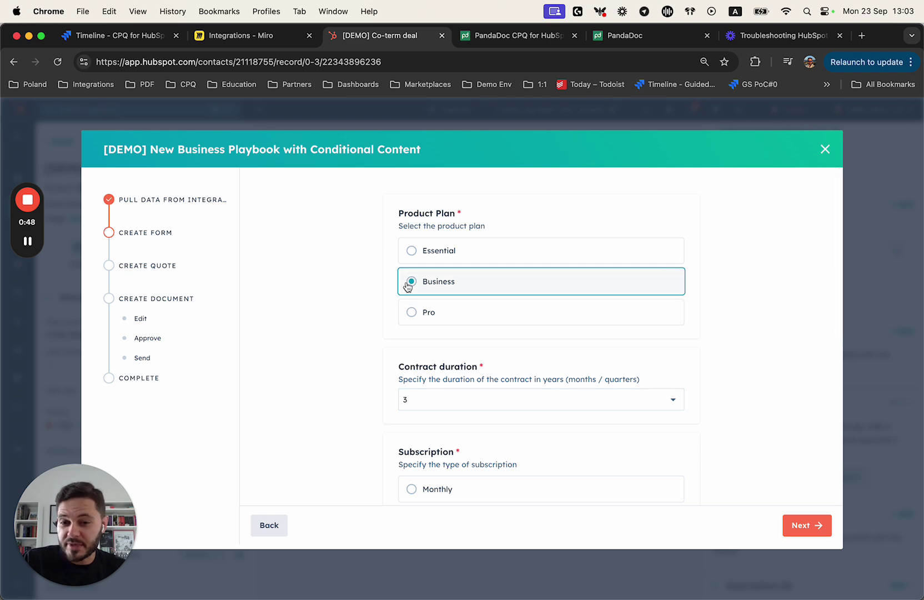
Set the subscription type to Annual and the payment type to Annually.
{"action": "scroll", "coordinate": [377, 286], "scroll_direction": "down", "scroll_amount": 5}
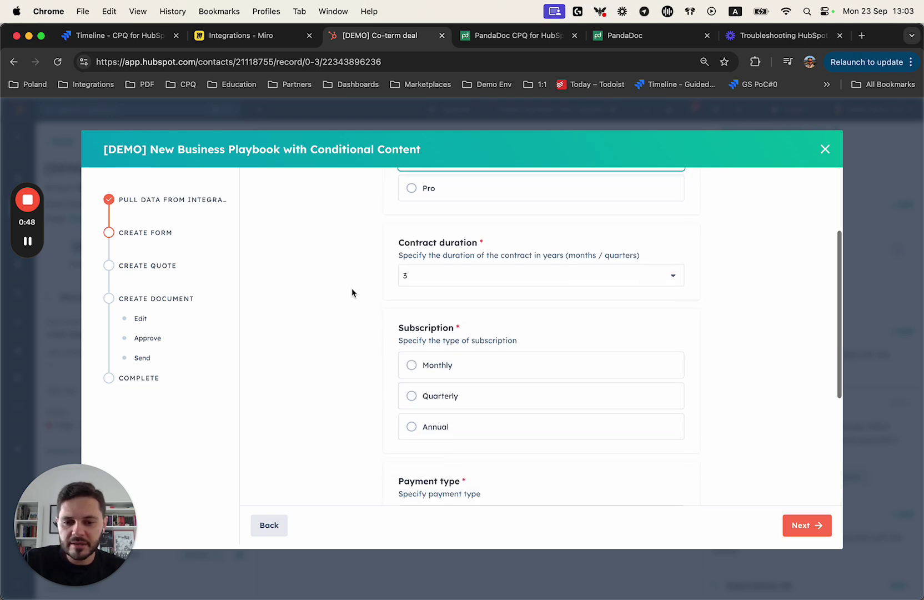
{"action": "left_click", "coordinate": [411, 427]}
{"action": "scroll", "coordinate": [392, 359], "scroll_direction": "down", "scroll_amount": 7}
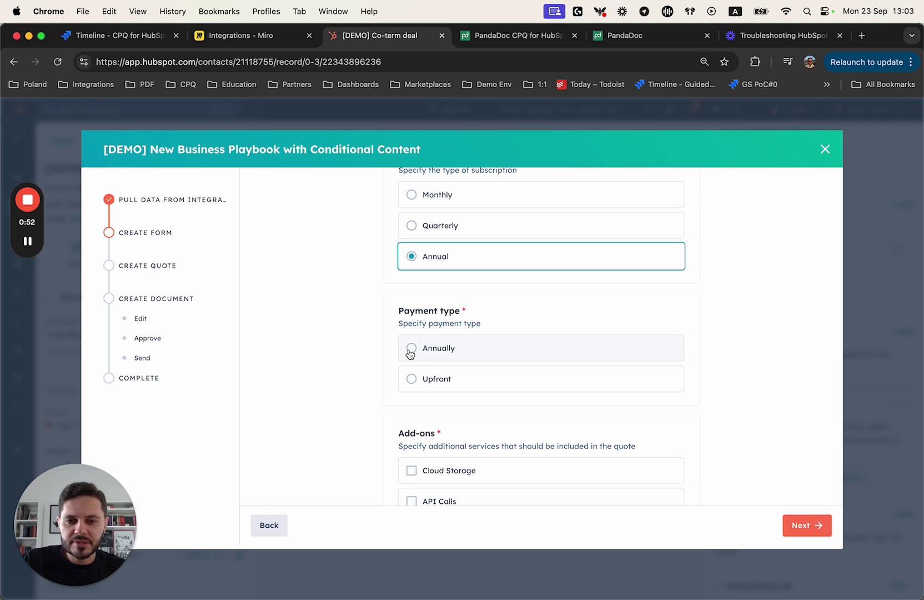
{"action": "left_click", "coordinate": [411, 350]}
Include the Cloud Storage and API Calls add-ons and submit the form to generate the quote.
{"action": "scroll", "coordinate": [545, 317], "scroll_direction": "down", "scroll_amount": 2}
{"action": "left_click", "coordinate": [411, 431]}
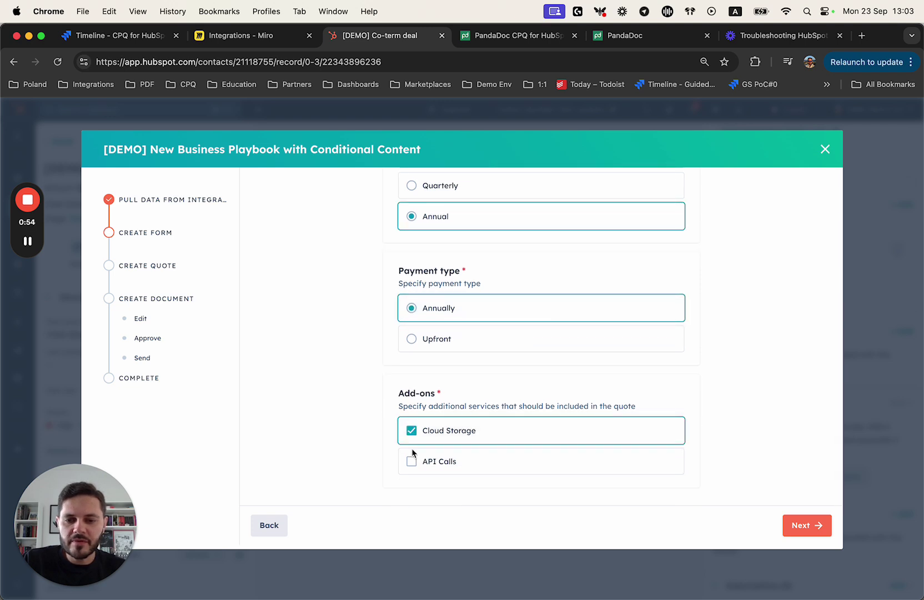
{"action": "left_click", "coordinate": [412, 461]}
{"action": "scroll", "coordinate": [565, 403], "scroll_direction": "up", "scroll_amount": 6}
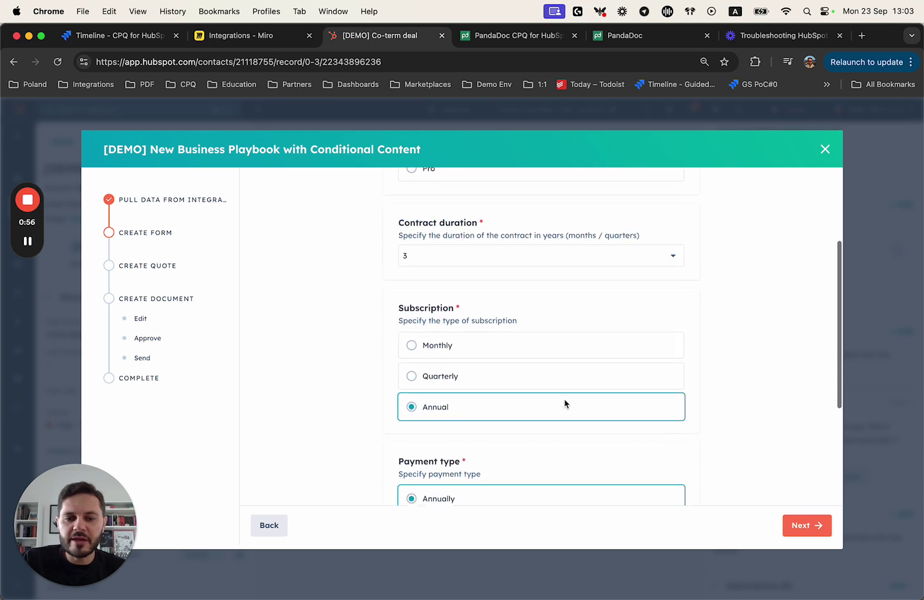
{"action": "scroll", "coordinate": [565, 403], "scroll_direction": "down", "scroll_amount": 6}
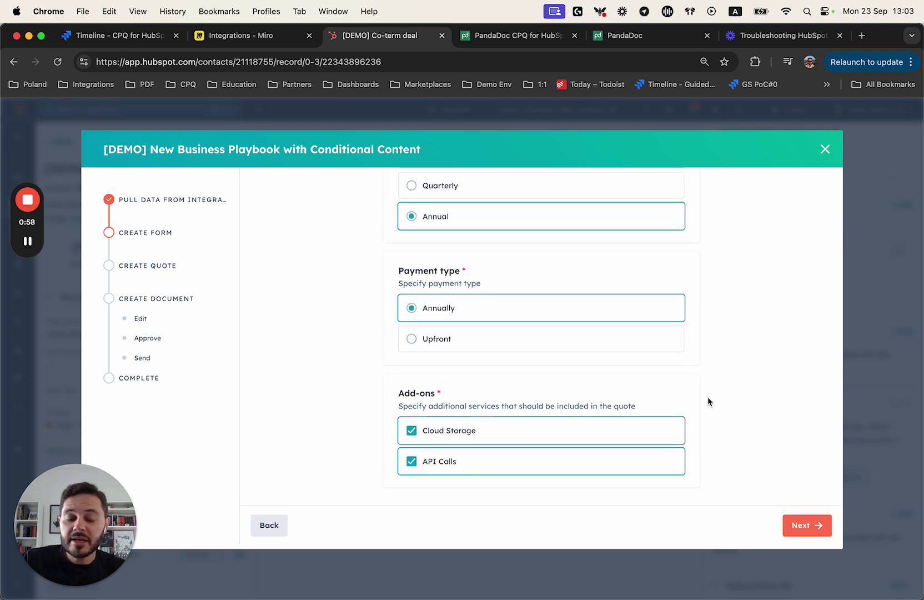
{"action": "left_click", "coordinate": [803, 525]}
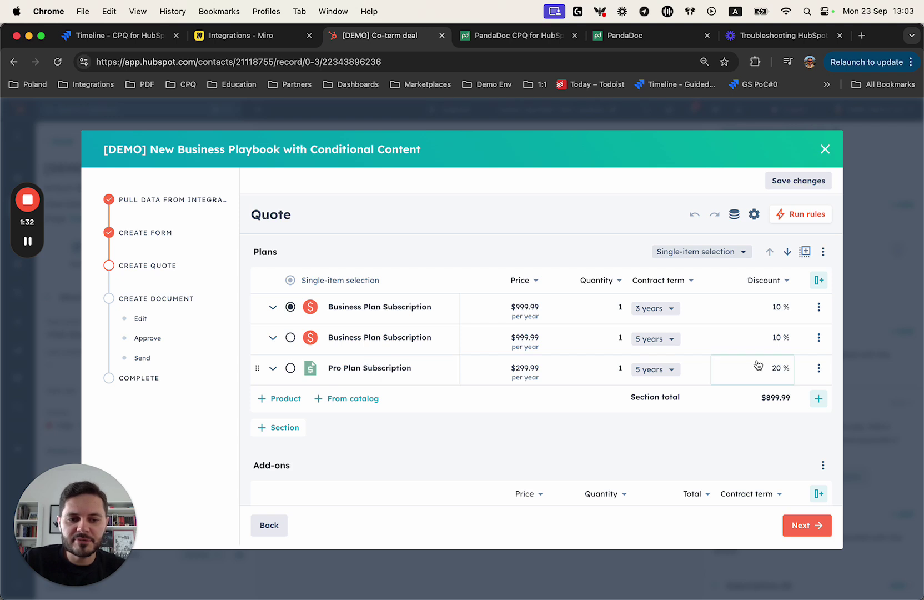
Review the products listed in the quote's Plans and Add-ons sections.
{"action": "scroll", "coordinate": [533, 319], "scroll_direction": "down", "scroll_amount": 2}
{"action": "scroll", "coordinate": [534, 319], "scroll_direction": "down", "scroll_amount": 3}
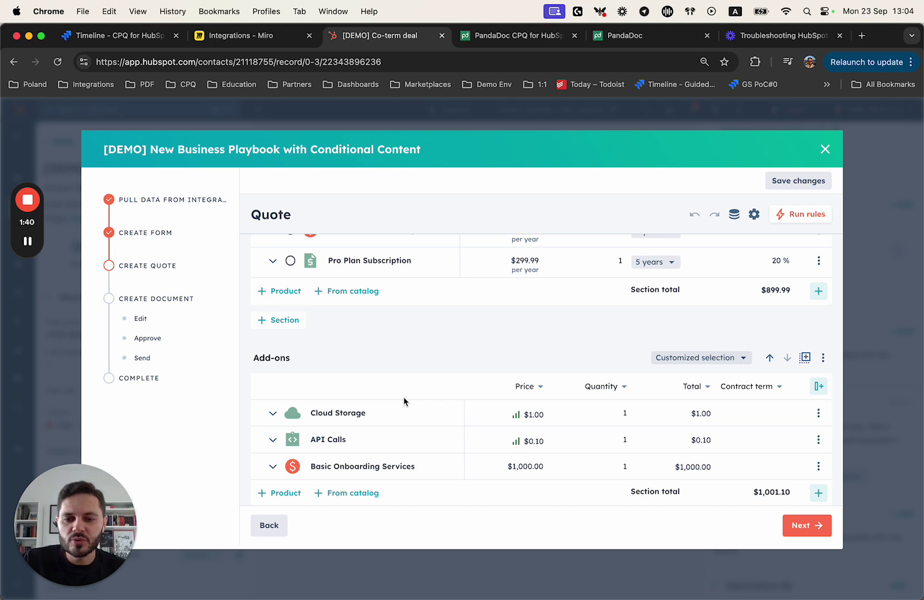
{"action": "scroll", "coordinate": [381, 408], "scroll_direction": "up", "scroll_amount": 2}
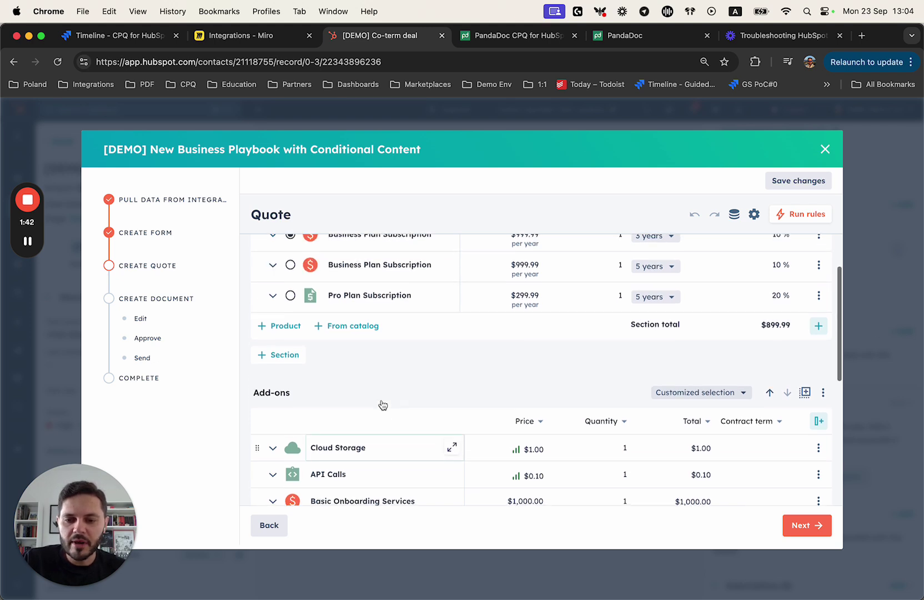
{"action": "scroll", "coordinate": [381, 408], "scroll_direction": "down", "scroll_amount": 1}
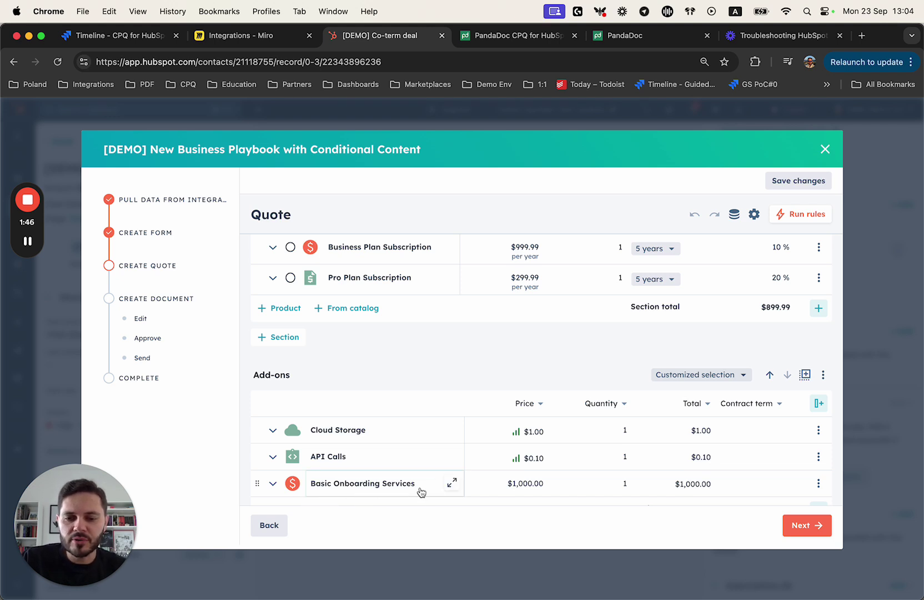
{"action": "scroll", "coordinate": [422, 492], "scroll_direction": "up", "scroll_amount": 1}
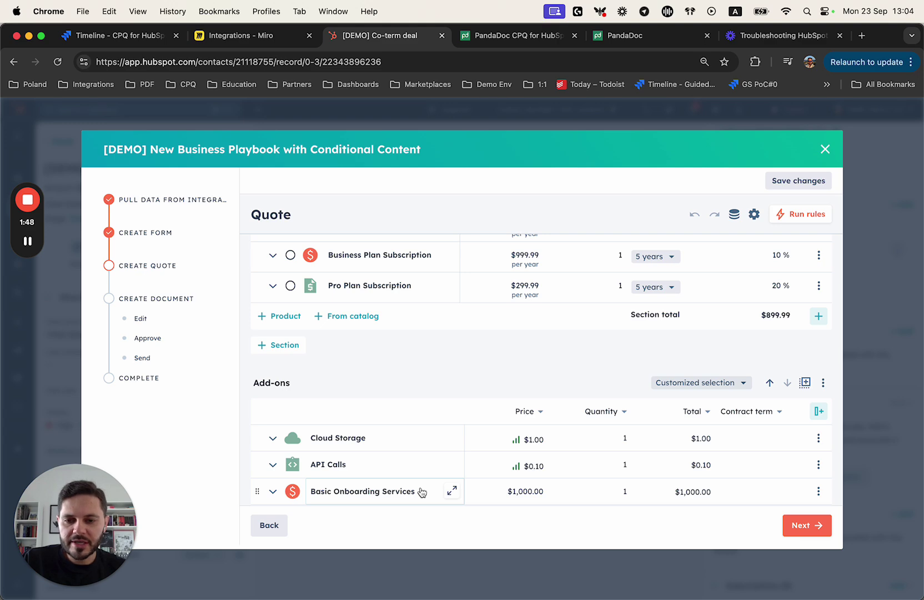
{"action": "scroll", "coordinate": [422, 492], "scroll_direction": "up", "scroll_amount": 5}
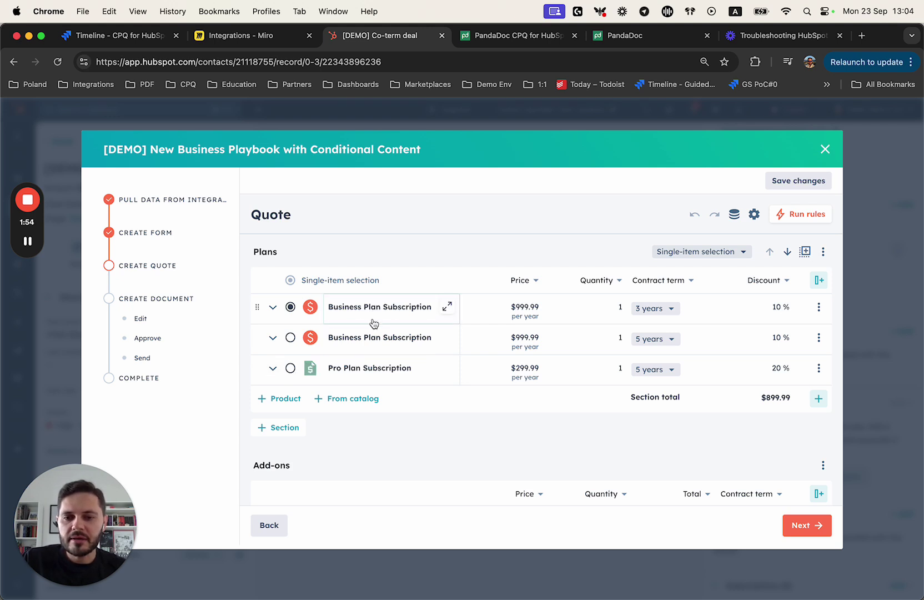
Try the Pro Plan Subscription to check its effect on the add-ons, and reselect the 3-year Business Plan Subscription.
{"action": "left_click", "coordinate": [290, 369]}
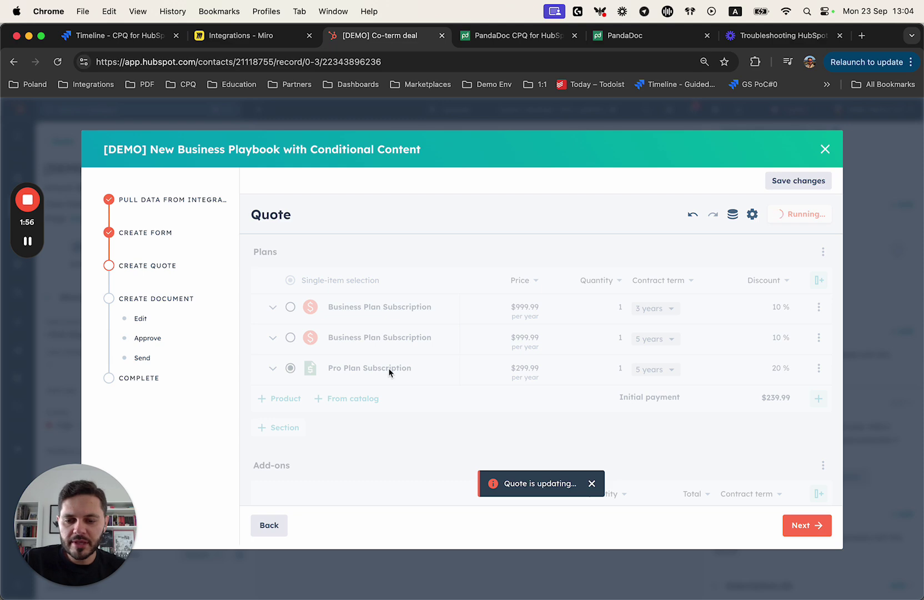
{"action": "scroll", "coordinate": [404, 362], "scroll_direction": "down", "scroll_amount": 3}
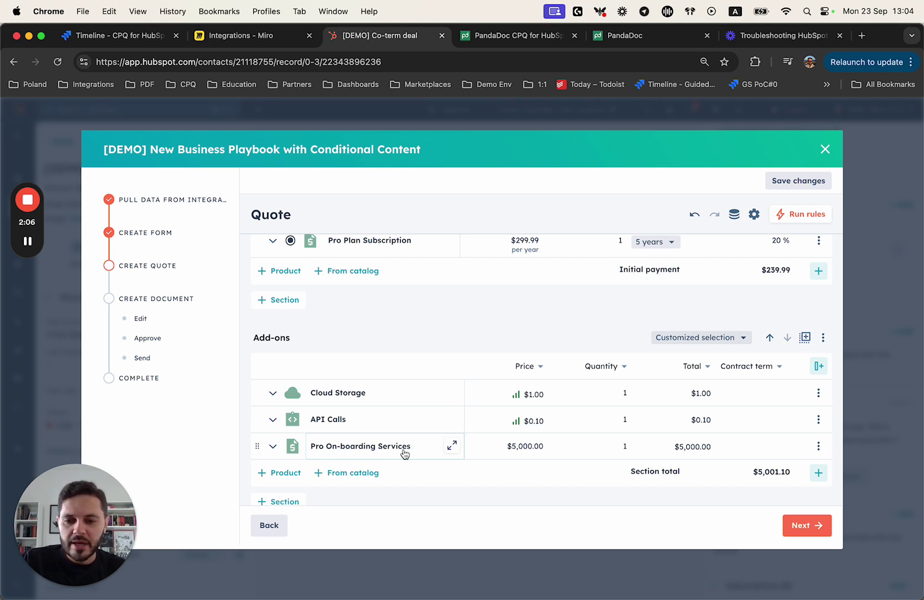
{"action": "scroll", "coordinate": [405, 454], "scroll_direction": "up", "scroll_amount": 5}
{"action": "scroll", "coordinate": [405, 454], "scroll_direction": "down", "scroll_amount": 3}
{"action": "scroll", "coordinate": [405, 454], "scroll_direction": "up", "scroll_amount": 3}
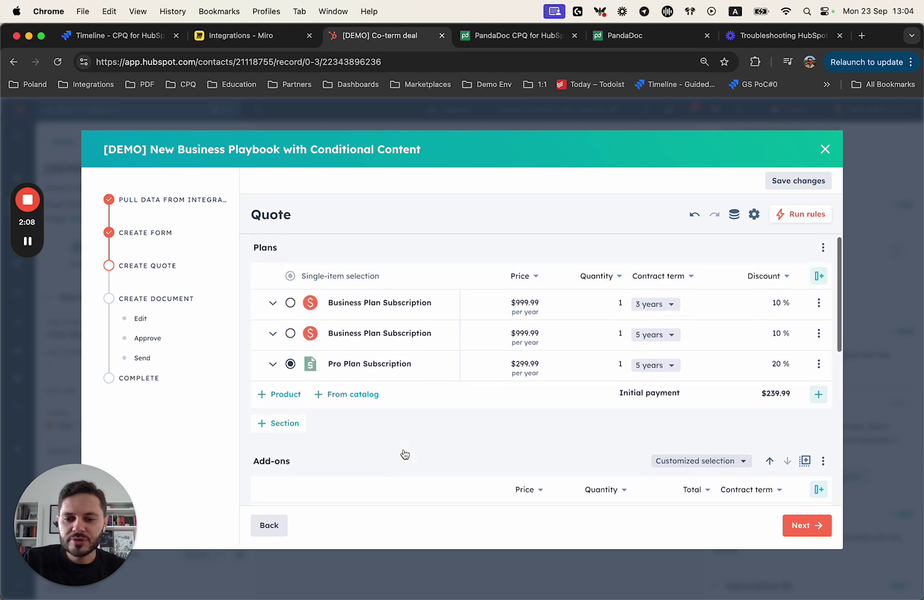
{"action": "scroll", "coordinate": [405, 453], "scroll_direction": "up", "scroll_amount": 1}
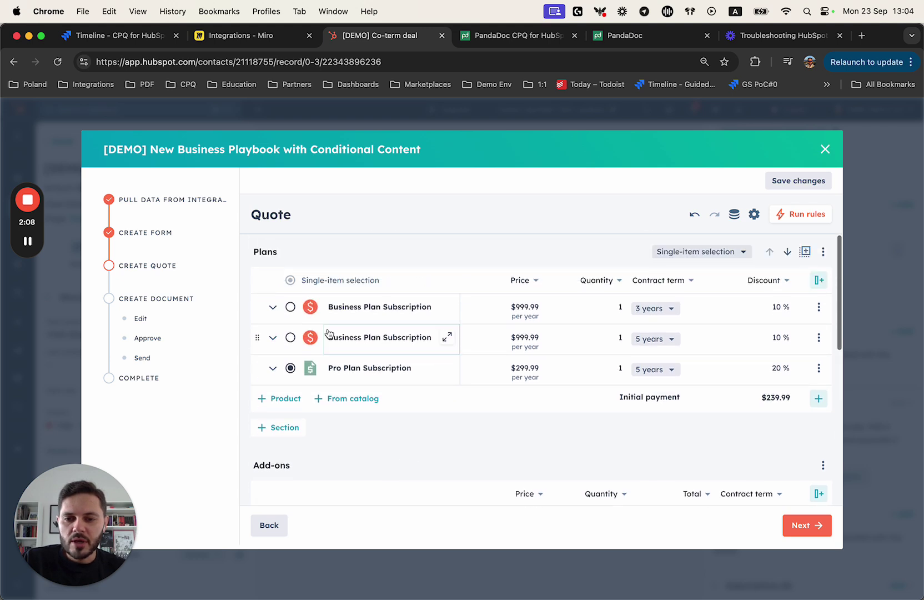
{"action": "left_click", "coordinate": [289, 308]}
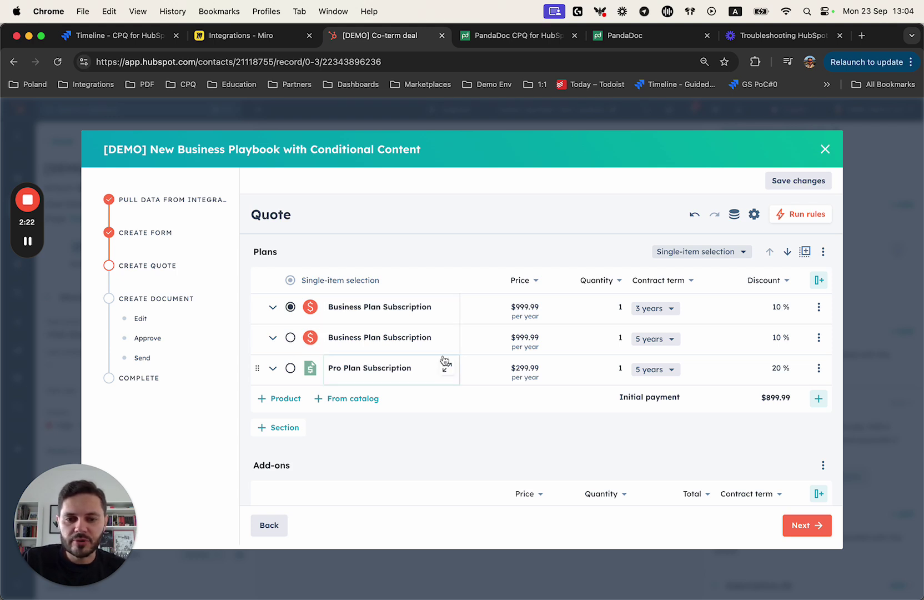
Create the document from the quote, assigning the same contact as both Client and Sender.
{"action": "left_click", "coordinate": [803, 530]}
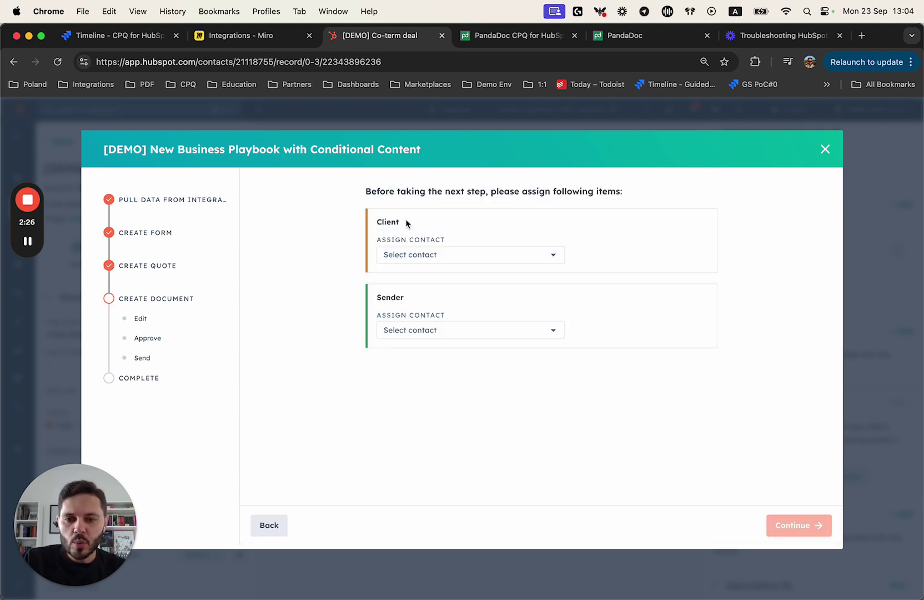
{"action": "left_click", "coordinate": [449, 257]}
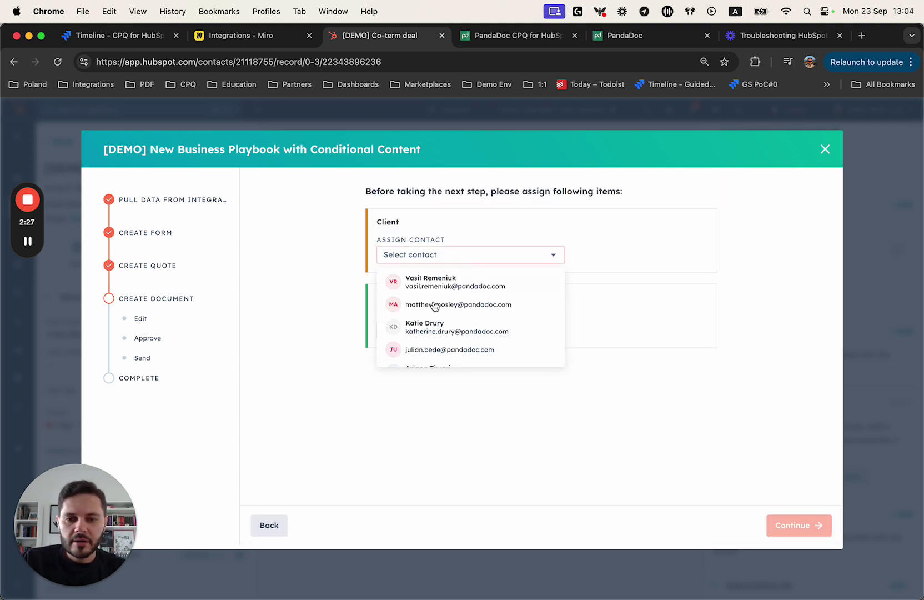
{"action": "left_click", "coordinate": [309, 372]}
{"action": "left_click", "coordinate": [415, 338]}
{"action": "left_click", "coordinate": [446, 359]}
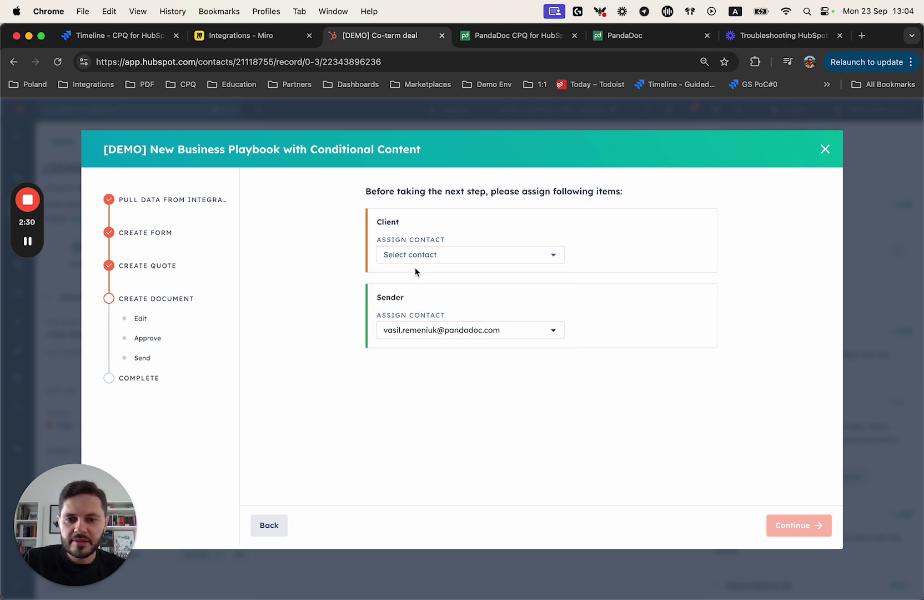
{"action": "left_click", "coordinate": [402, 258]}
{"action": "left_click", "coordinate": [412, 284]}
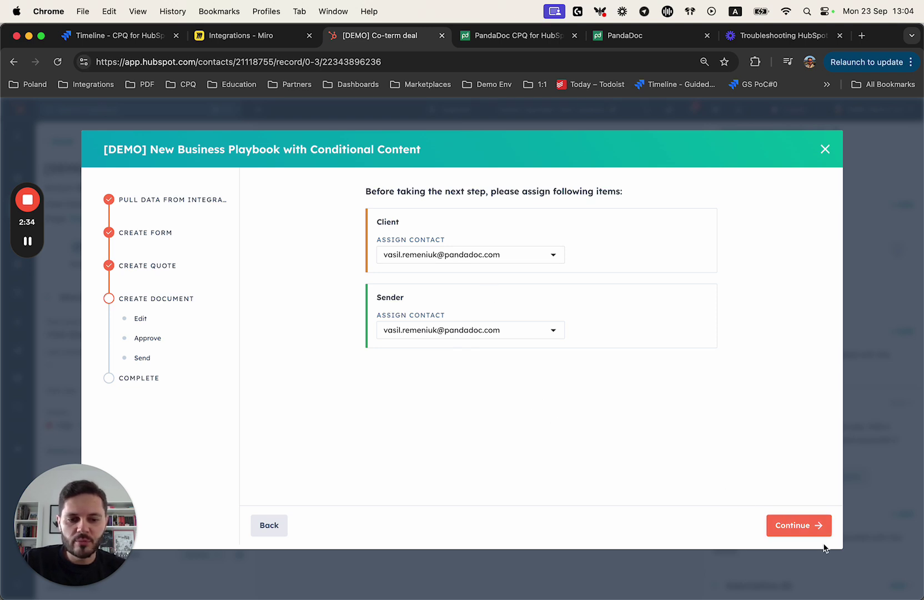
{"action": "left_click", "coordinate": [806, 532]}
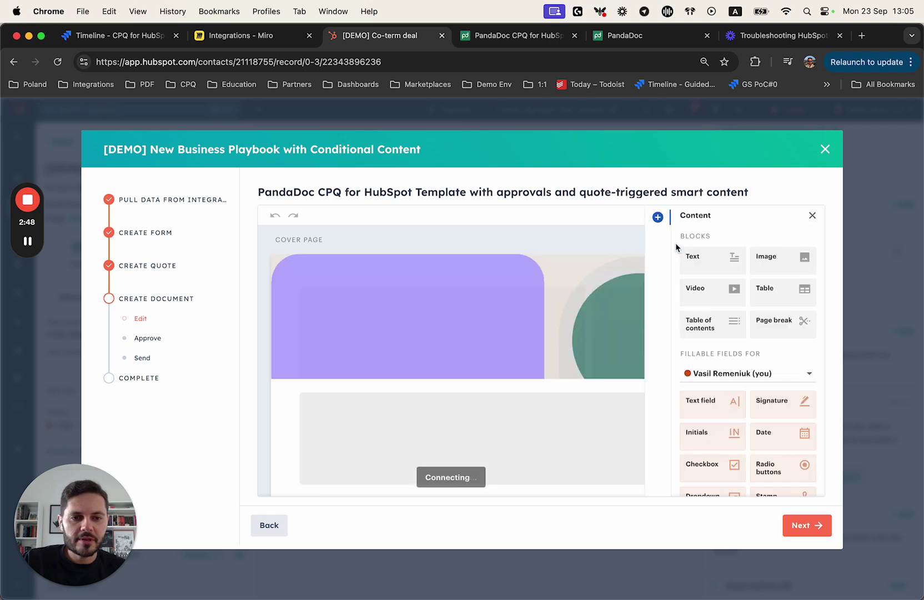
Examine the generated document's cover details, plan pricing, add-ons and Plan Details section.
{"action": "scroll", "coordinate": [495, 377], "scroll_direction": "down", "scroll_amount": 10}
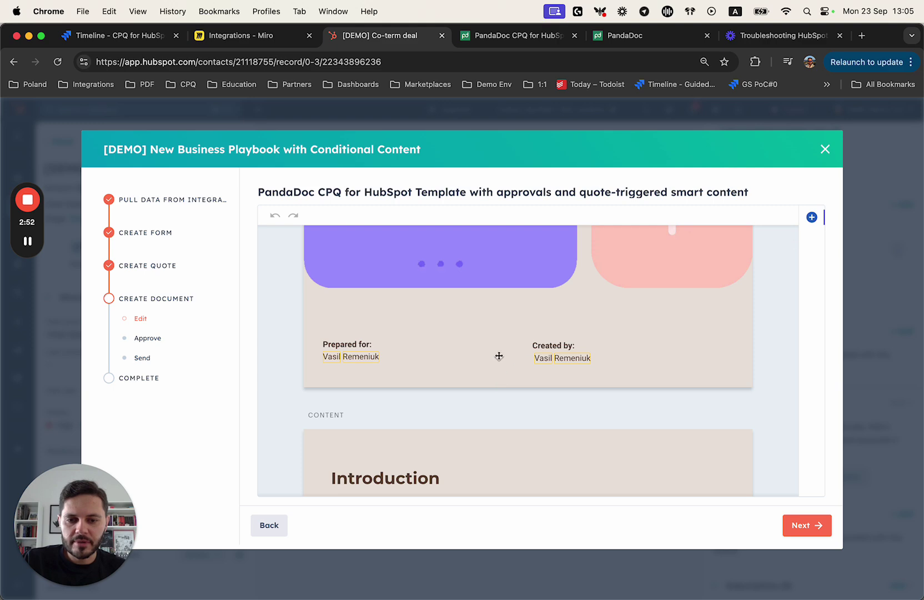
{"action": "scroll", "coordinate": [528, 364], "scroll_direction": "down", "scroll_amount": 10}
{"action": "scroll", "coordinate": [529, 362], "scroll_direction": "down", "scroll_amount": 10}
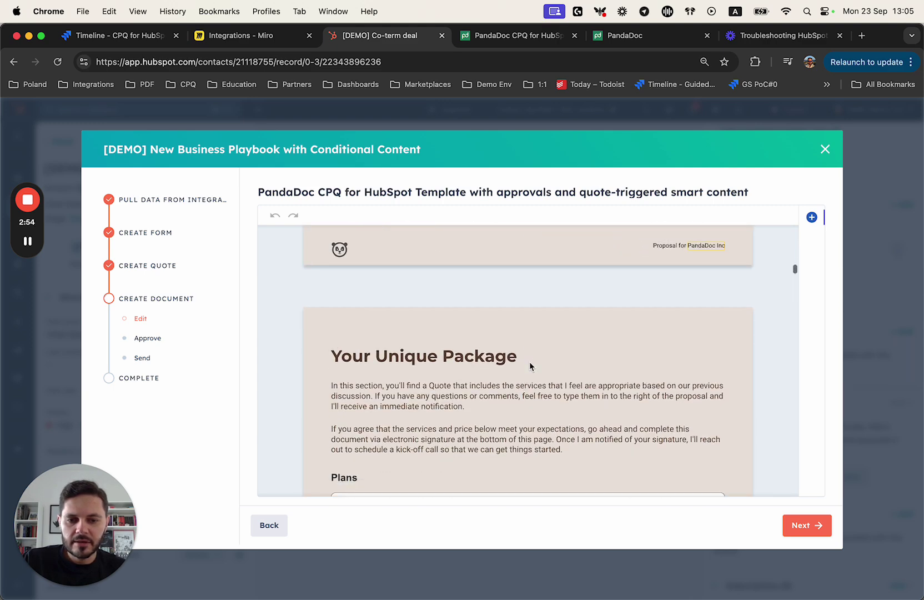
{"action": "scroll", "coordinate": [389, 319], "scroll_direction": "down", "scroll_amount": 2}
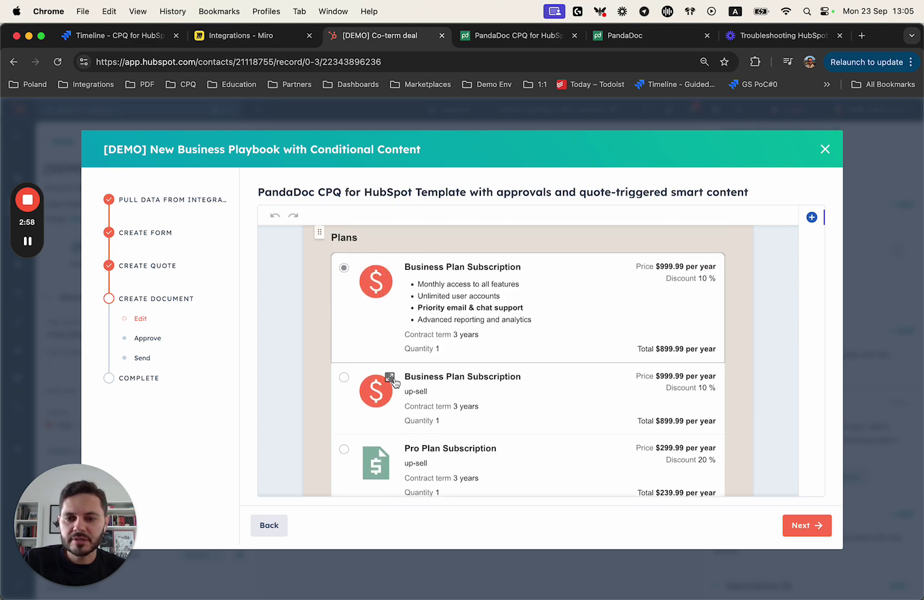
{"action": "scroll", "coordinate": [364, 297], "scroll_direction": "down", "scroll_amount": 1}
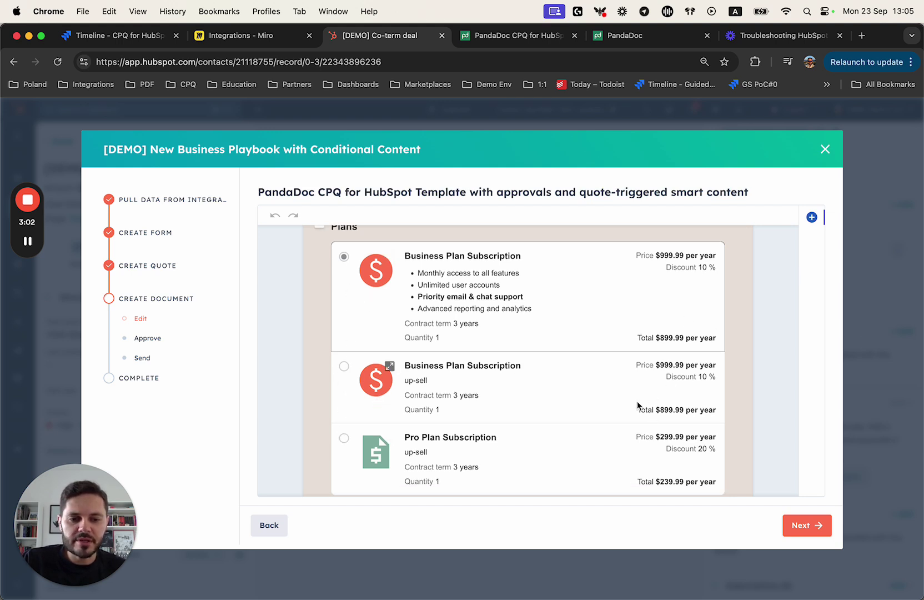
{"action": "scroll", "coordinate": [471, 344], "scroll_direction": "down", "scroll_amount": 5}
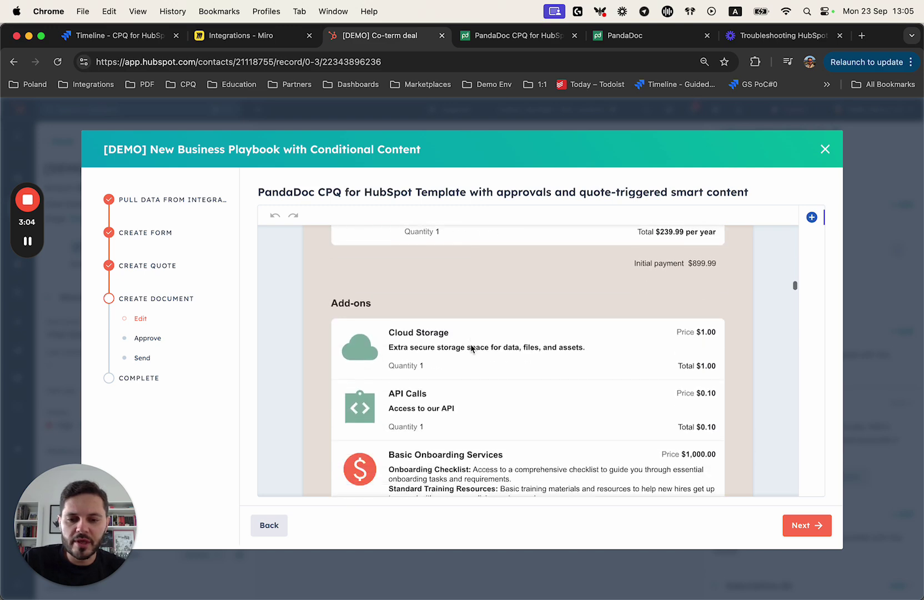
{"action": "scroll", "coordinate": [471, 344], "scroll_direction": "down", "scroll_amount": 10}
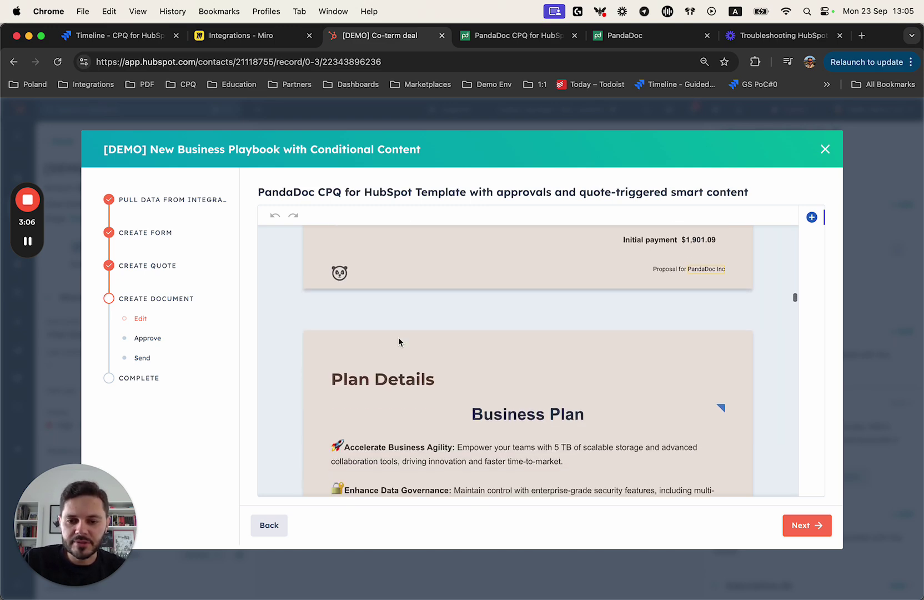
{"action": "scroll", "coordinate": [399, 341], "scroll_direction": "down", "scroll_amount": 4}
{"action": "scroll", "coordinate": [398, 340], "scroll_direction": "up", "scroll_amount": 4}
{"action": "scroll", "coordinate": [398, 339], "scroll_direction": "down", "scroll_amount": 1}
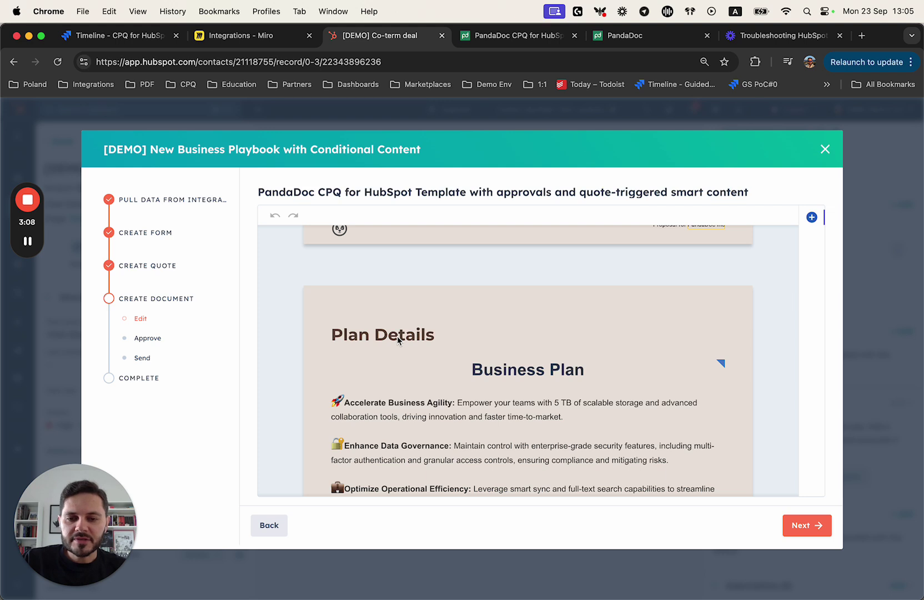
Examine the document's Business Plan details and its Cloud Storage, API Access and Premium Onboarding Experience sections.
{"action": "scroll", "coordinate": [510, 367], "scroll_direction": "down", "scroll_amount": 1}
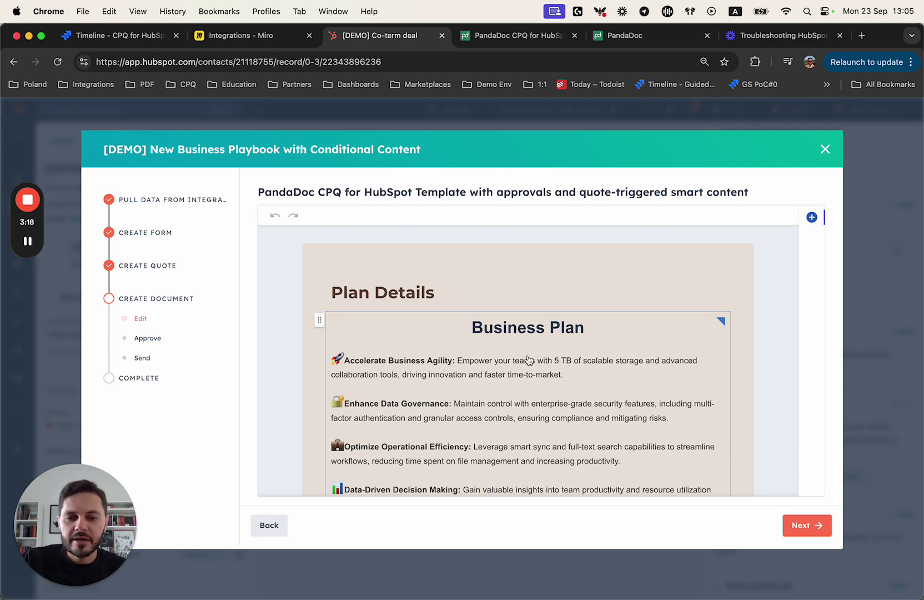
{"action": "scroll", "coordinate": [529, 361], "scroll_direction": "down", "scroll_amount": 3}
{"action": "scroll", "coordinate": [529, 361], "scroll_direction": "down", "scroll_amount": 8}
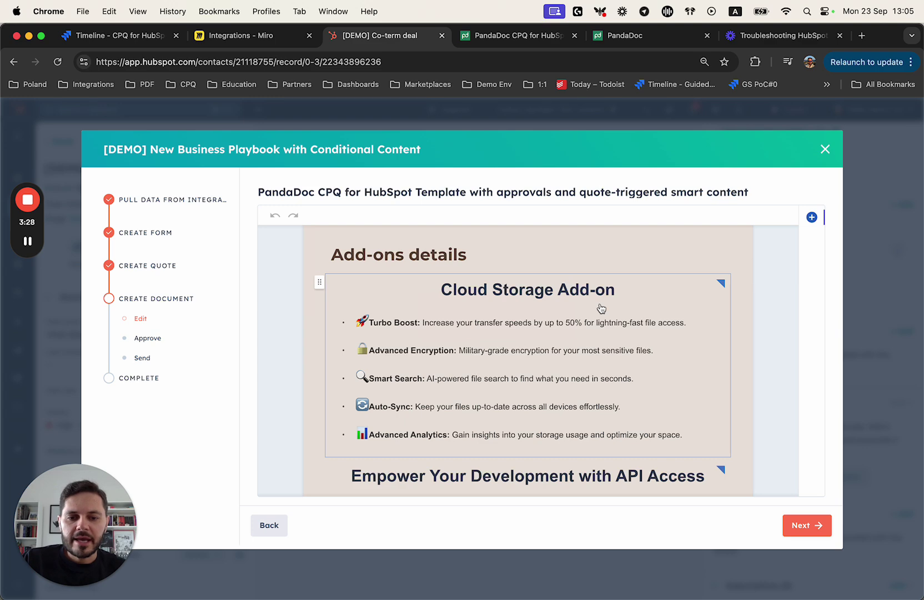
{"action": "scroll", "coordinate": [601, 308], "scroll_direction": "down", "scroll_amount": 2}
{"action": "scroll", "coordinate": [601, 308], "scroll_direction": "up", "scroll_amount": 1}
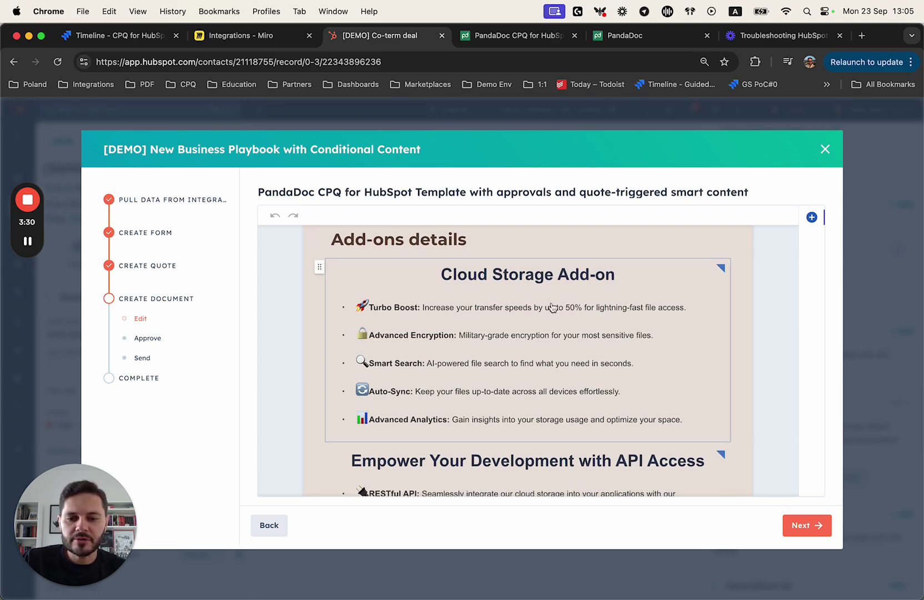
{"action": "scroll", "coordinate": [552, 307], "scroll_direction": "down", "scroll_amount": 5}
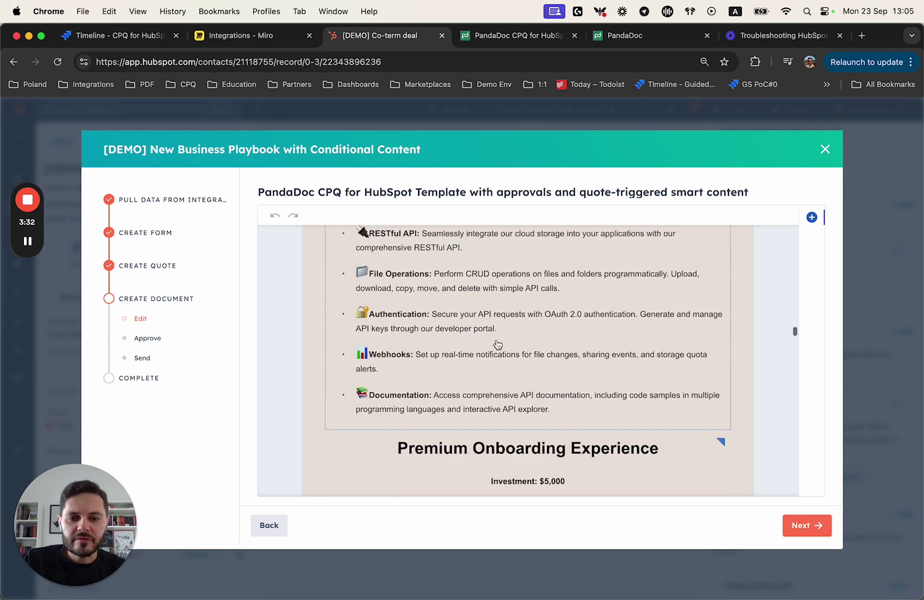
{"action": "scroll", "coordinate": [497, 344], "scroll_direction": "down", "scroll_amount": 3}
{"action": "scroll", "coordinate": [498, 345], "scroll_direction": "up", "scroll_amount": 5}
{"action": "scroll", "coordinate": [497, 344], "scroll_direction": "down", "scroll_amount": 5}
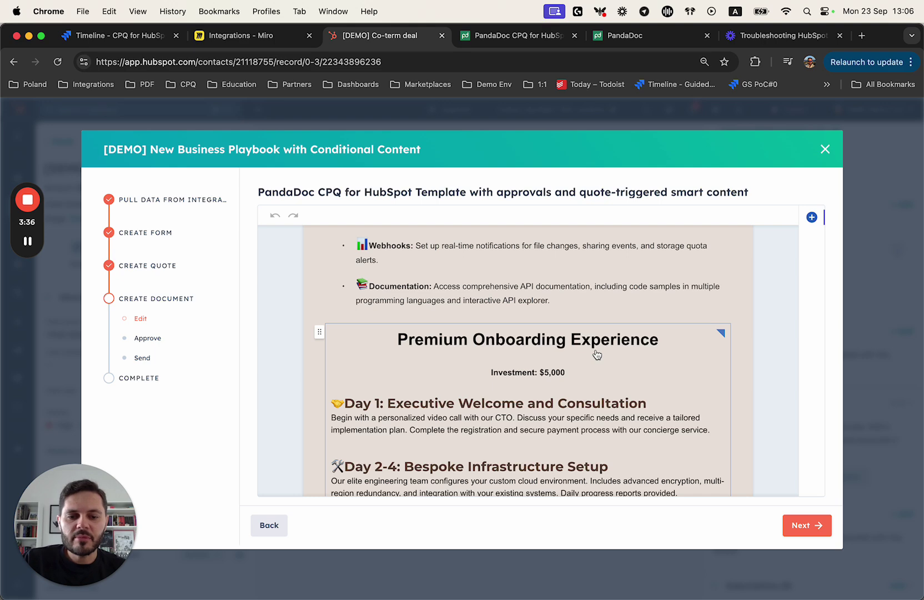
{"action": "scroll", "coordinate": [597, 354], "scroll_direction": "down", "scroll_amount": 3}
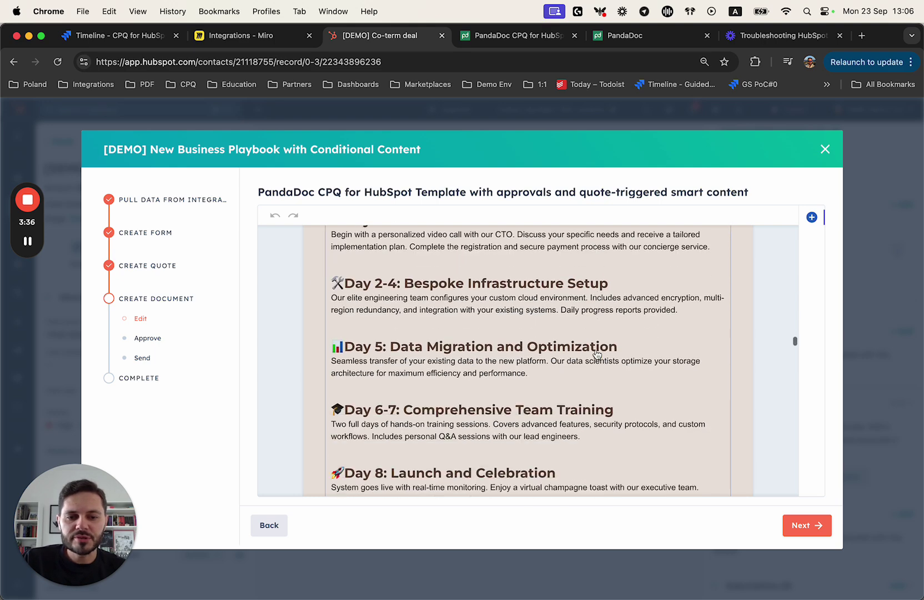
Close the workflow and check the line items on the refreshed [DEMO] Co-term deal record.
{"action": "left_click", "coordinate": [825, 149]}
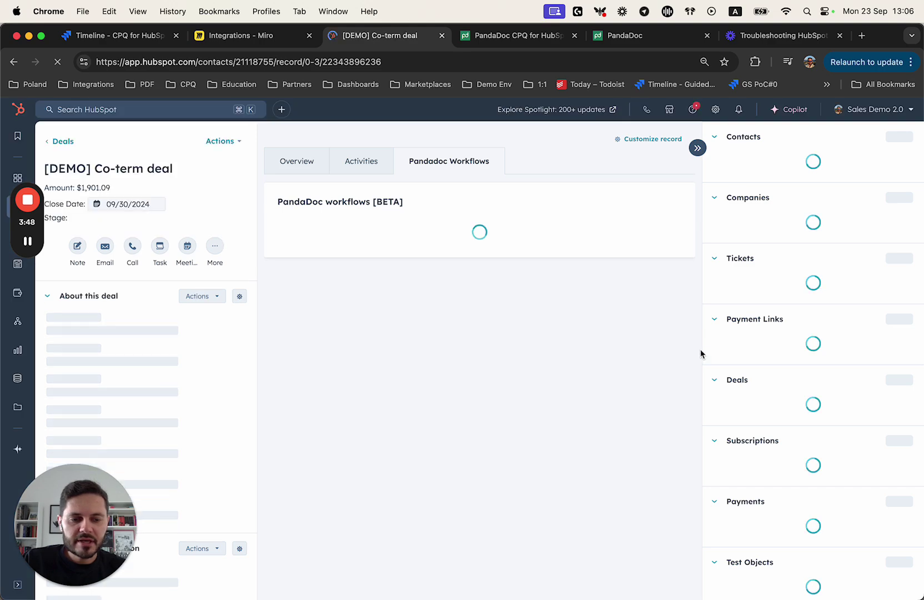
{"action": "scroll", "coordinate": [780, 367], "scroll_direction": "down", "scroll_amount": 10}
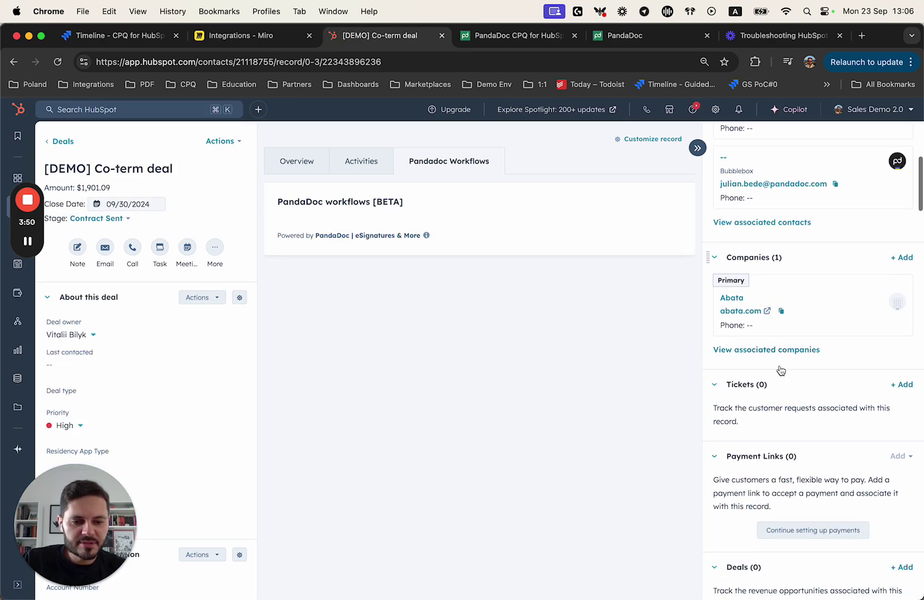
{"action": "scroll", "coordinate": [779, 367], "scroll_direction": "down", "scroll_amount": 15}
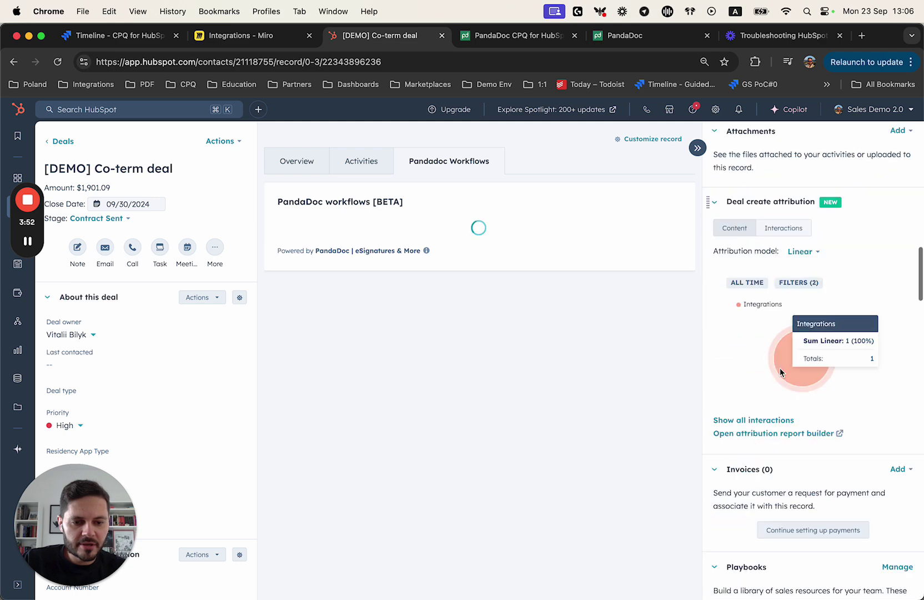
{"action": "scroll", "coordinate": [780, 368], "scroll_direction": "down", "scroll_amount": 5}
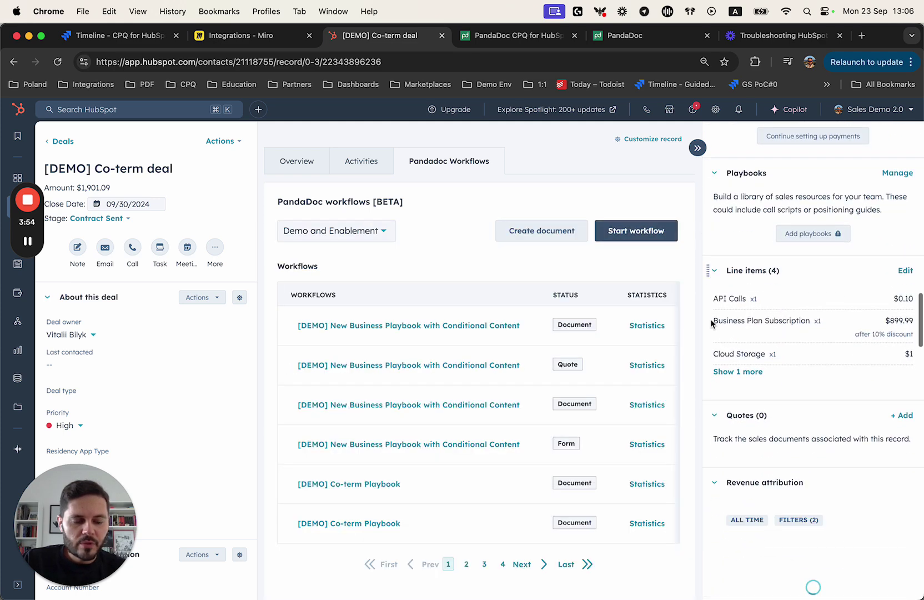
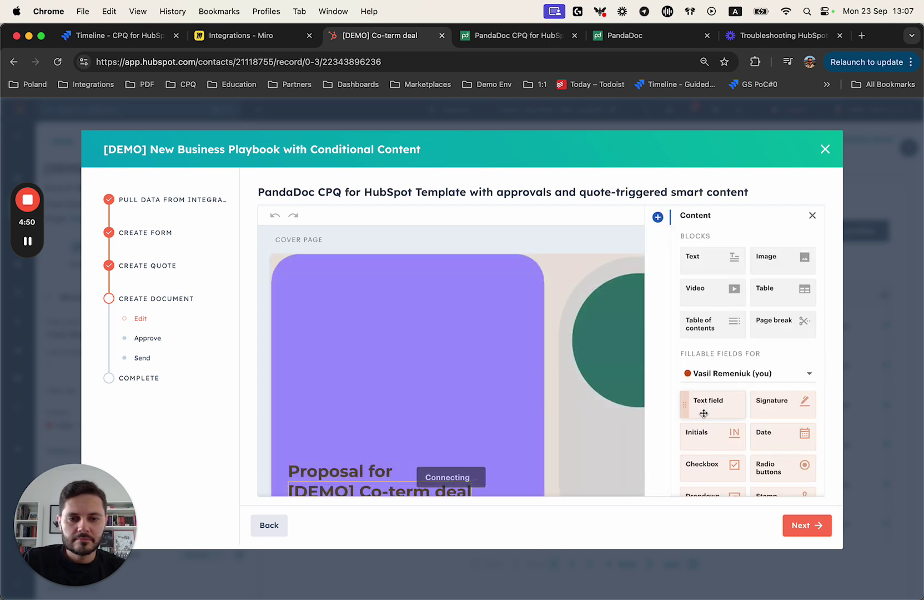
Send the document with approvals and quote-triggered smart content to its recipients, and close the workflow.
{"action": "left_click", "coordinate": [808, 527]}
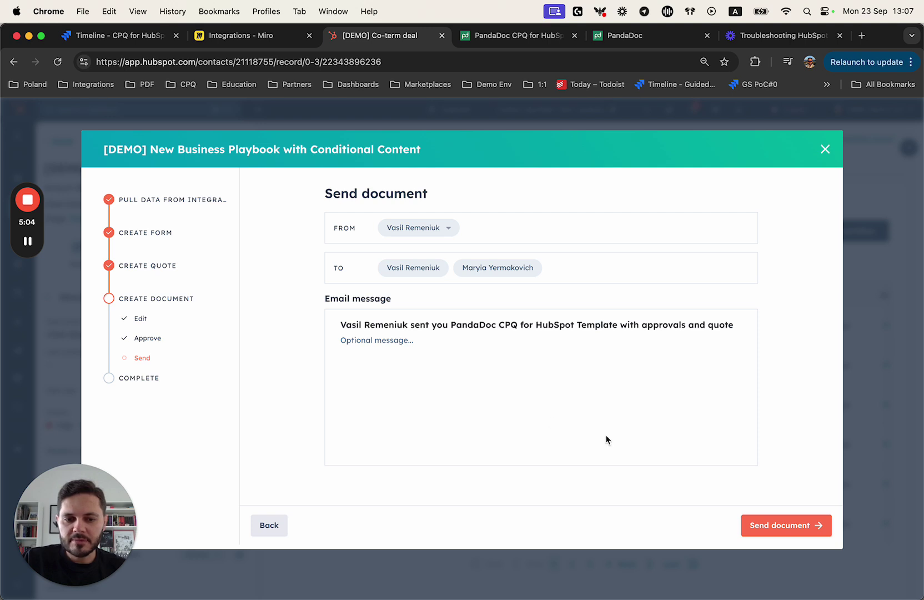
{"action": "left_click", "coordinate": [782, 526]}
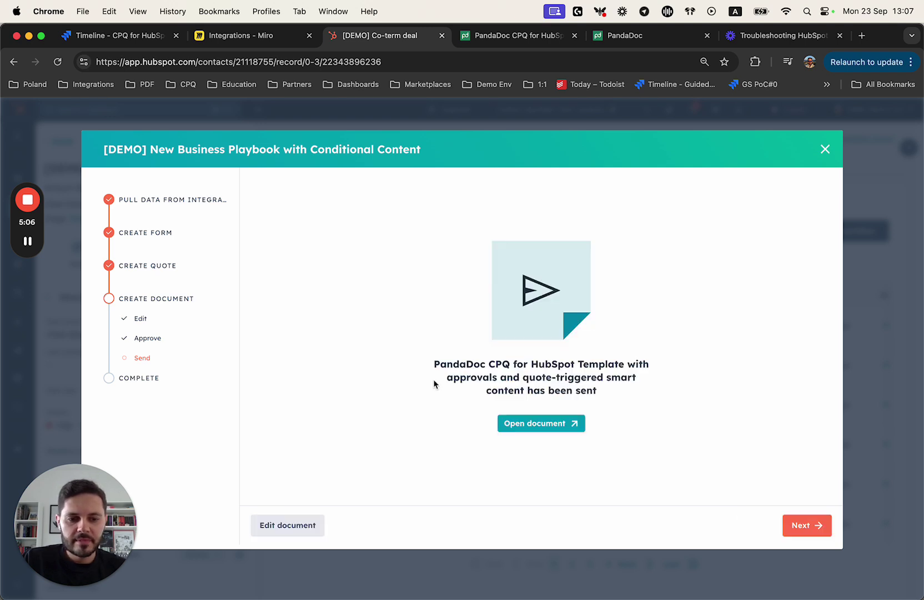
{"action": "left_click", "coordinate": [831, 156]}
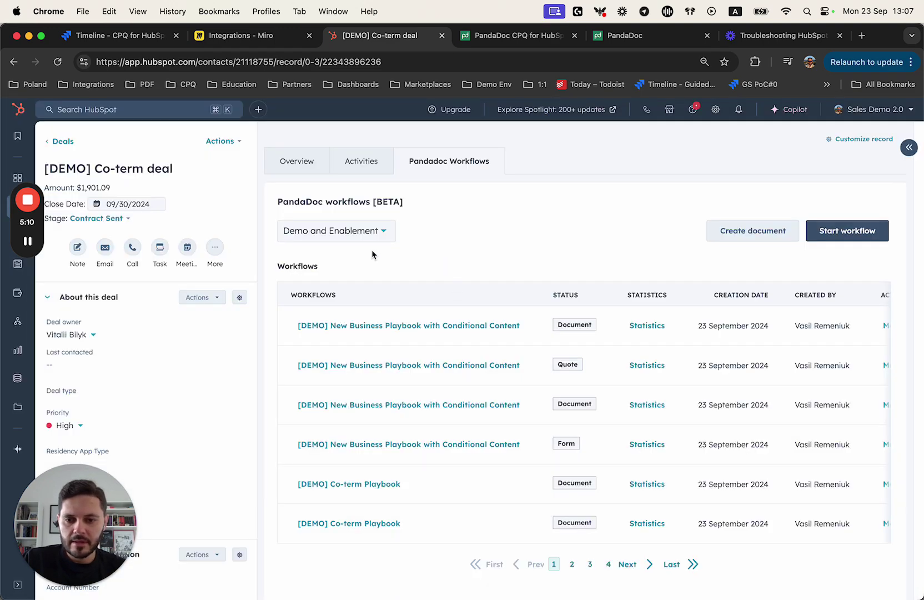
Reload the deal and check the newest document's status, recipient analytics and audit trail in its details.
{"action": "scroll", "coordinate": [372, 254], "scroll_direction": "down", "scroll_amount": 5}
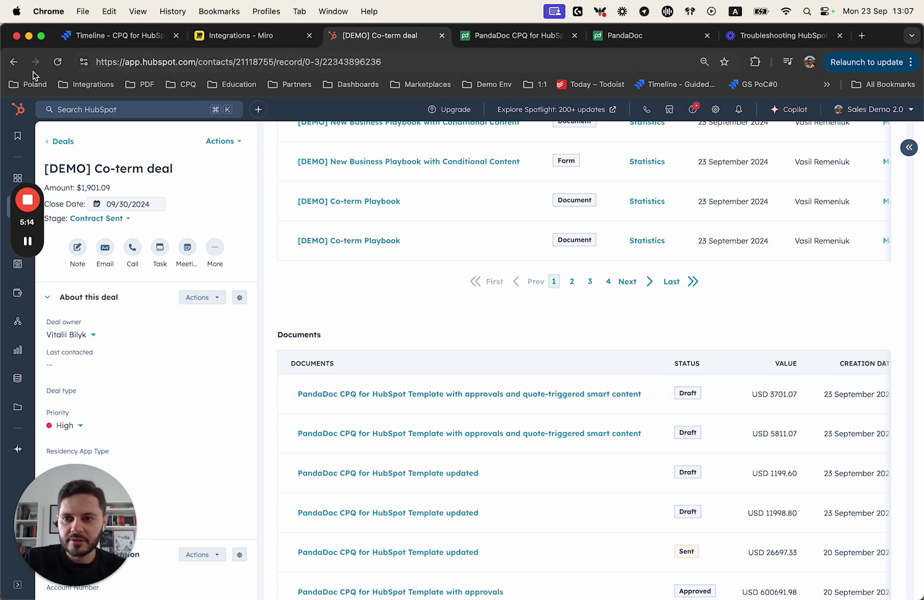
{"action": "left_click", "coordinate": [58, 62]}
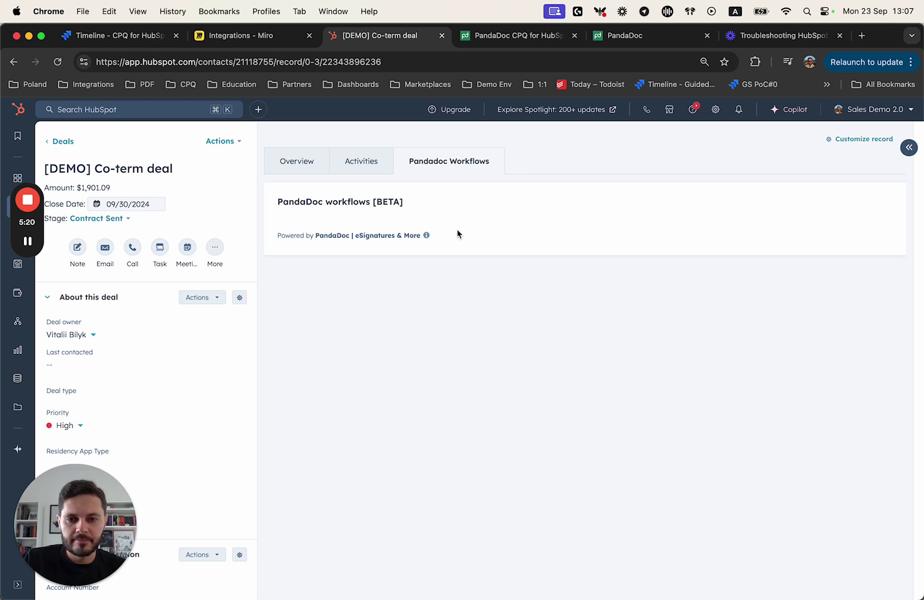
{"action": "scroll", "coordinate": [377, 257], "scroll_direction": "down", "scroll_amount": 1}
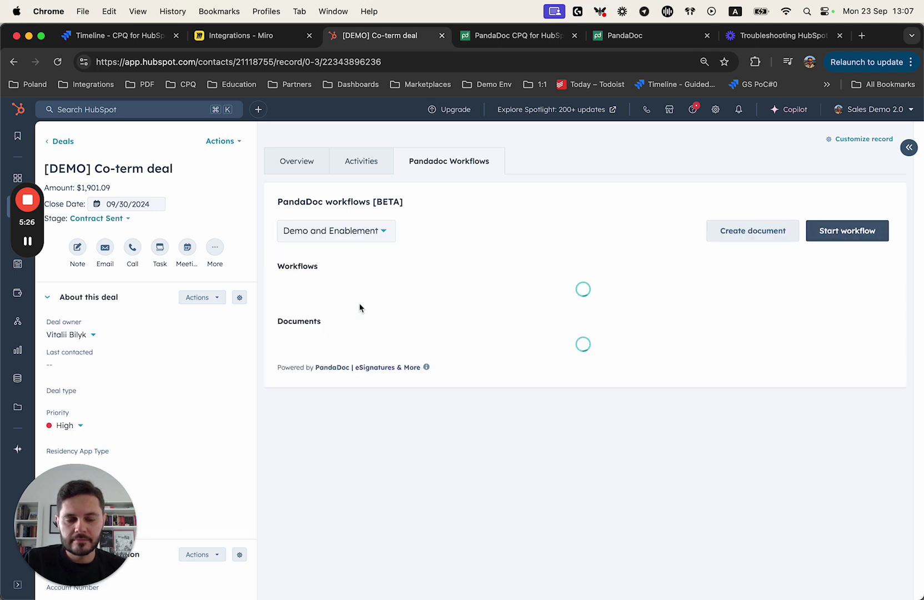
{"action": "scroll", "coordinate": [470, 324], "scroll_direction": "down", "scroll_amount": 10}
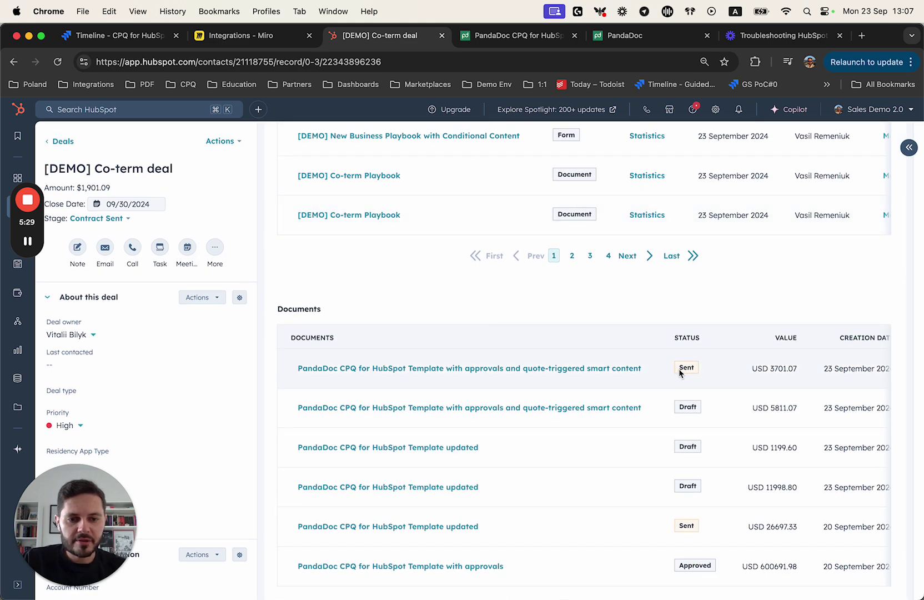
{"action": "left_click", "coordinate": [500, 368]}
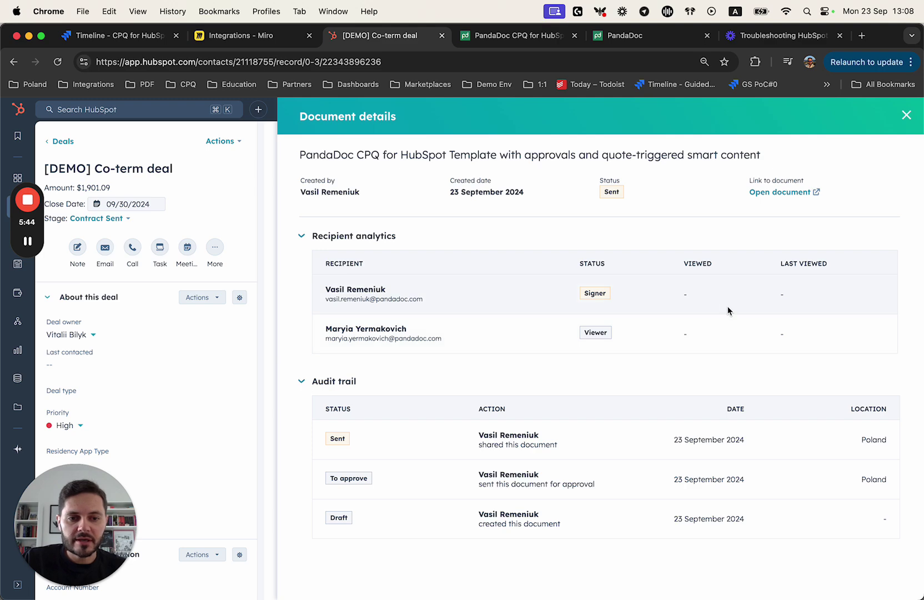
{"action": "left_click", "coordinate": [907, 116]}
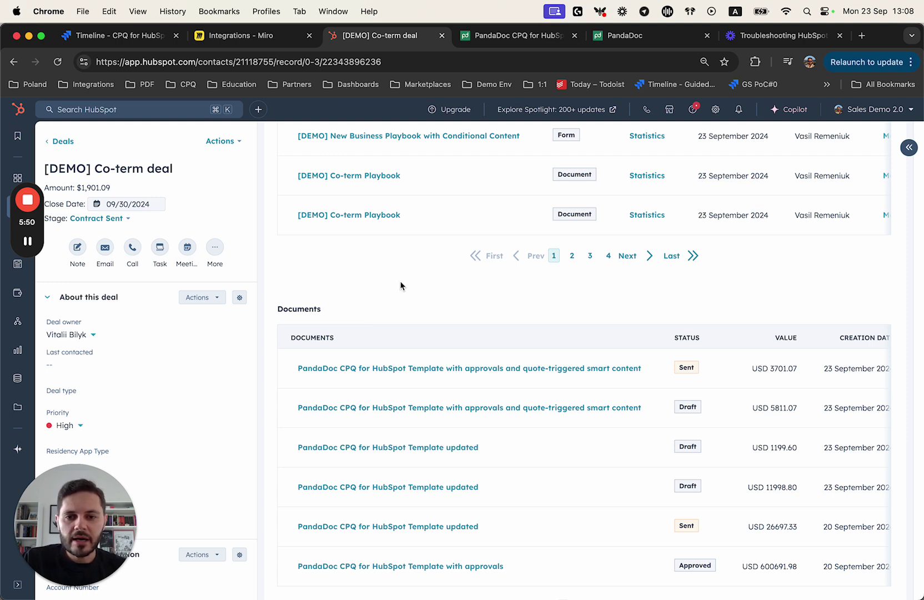
Switch to the [DEMO] New Business Playbook with Conditional Content copy template in PandaDoc and review the rules of its Create quote step.
{"action": "left_click", "coordinate": [496, 39]}
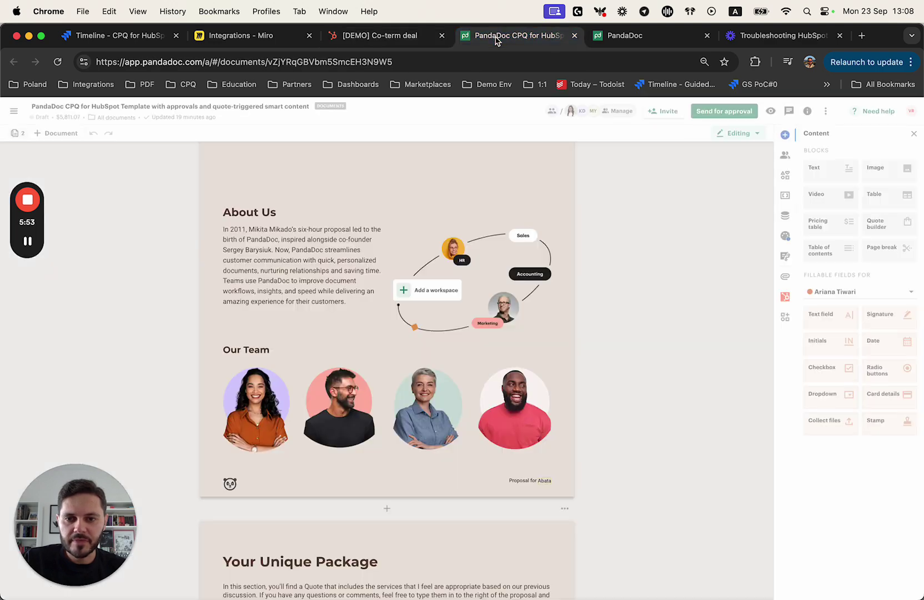
{"action": "left_click", "coordinate": [639, 38]}
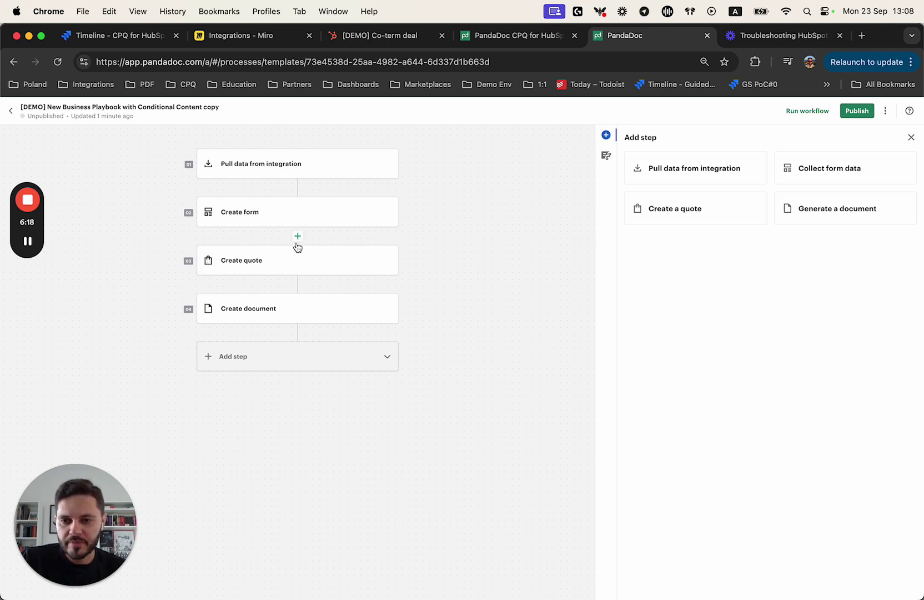
{"action": "left_click", "coordinate": [307, 260]}
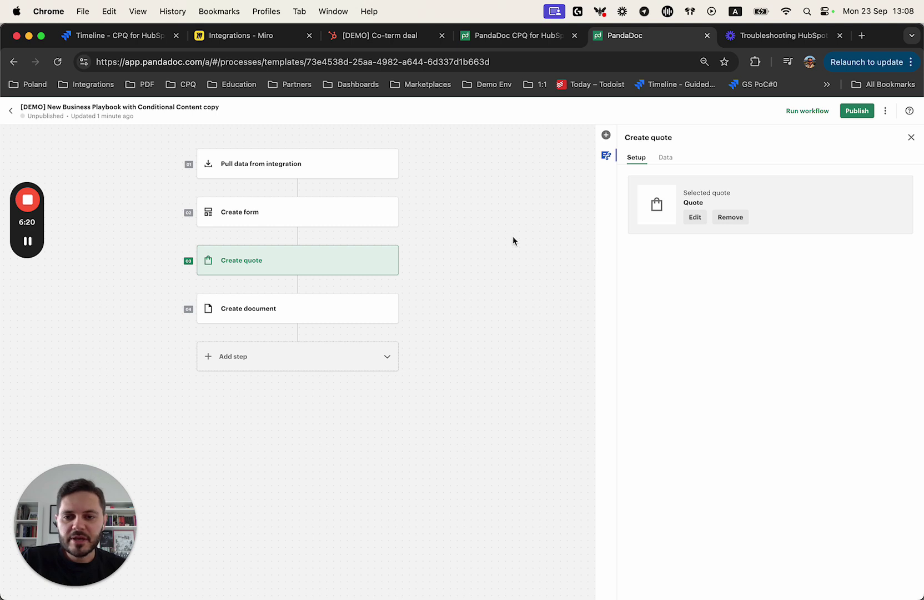
{"action": "left_click", "coordinate": [695, 220]}
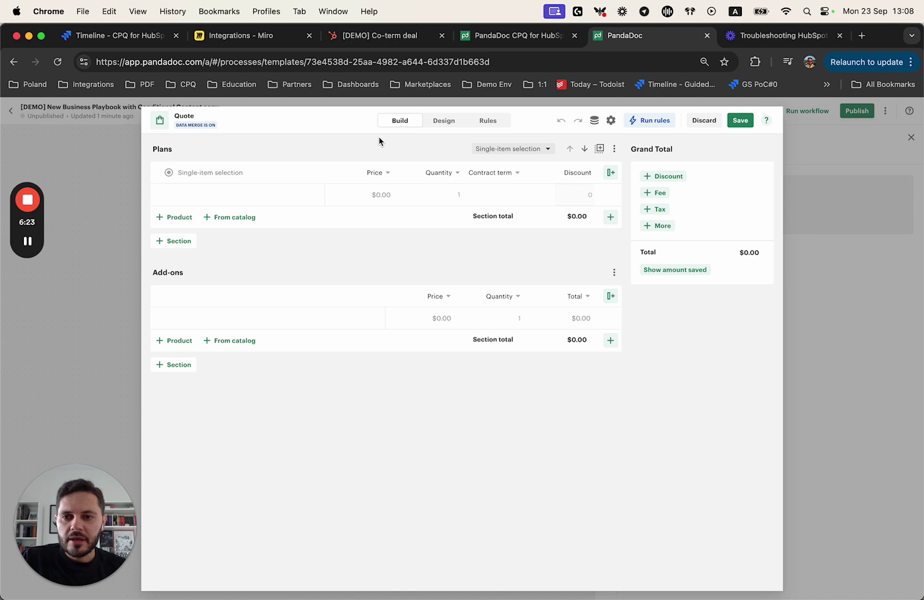
{"action": "left_click", "coordinate": [489, 125]}
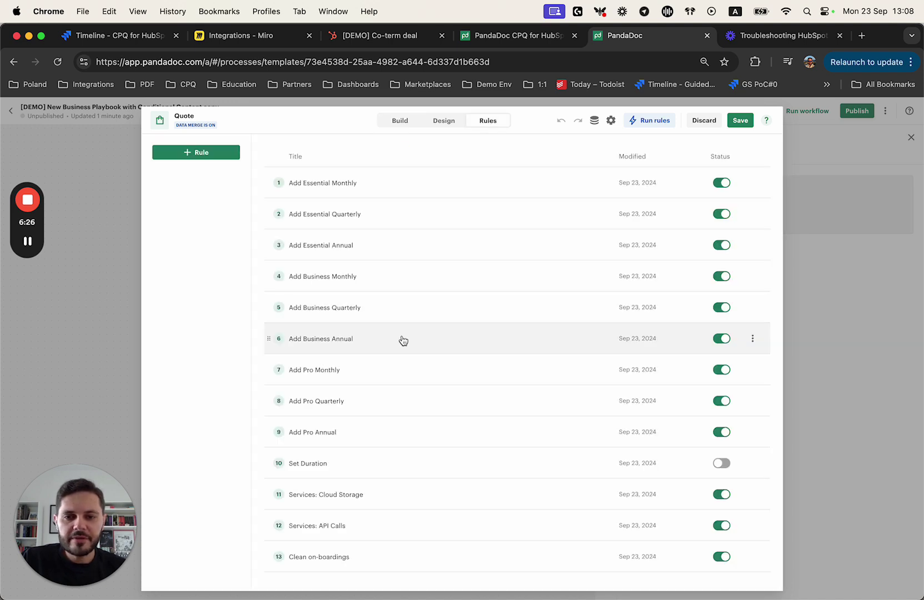
{"action": "scroll", "coordinate": [426, 277], "scroll_direction": "down", "scroll_amount": 5}
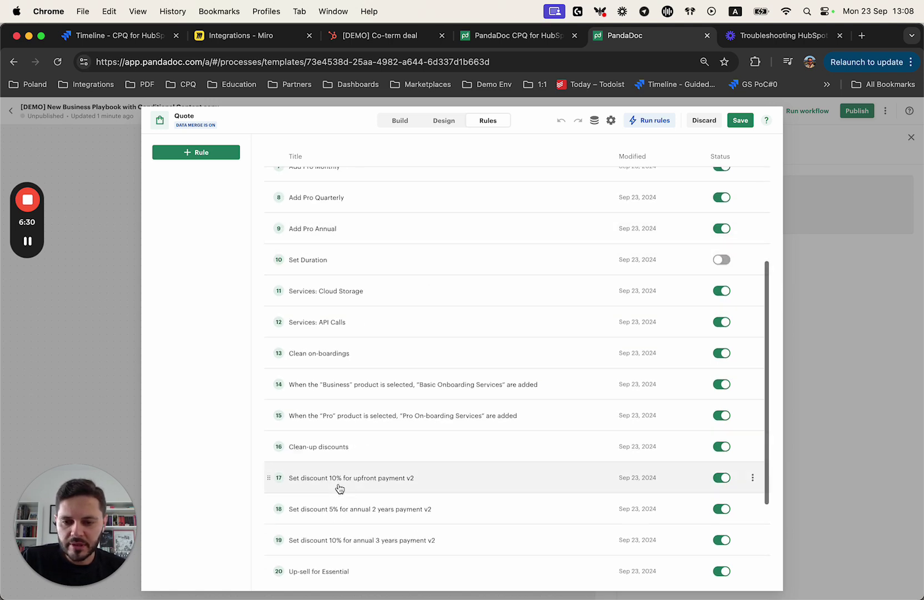
{"action": "scroll", "coordinate": [355, 488], "scroll_direction": "down", "scroll_amount": 1}
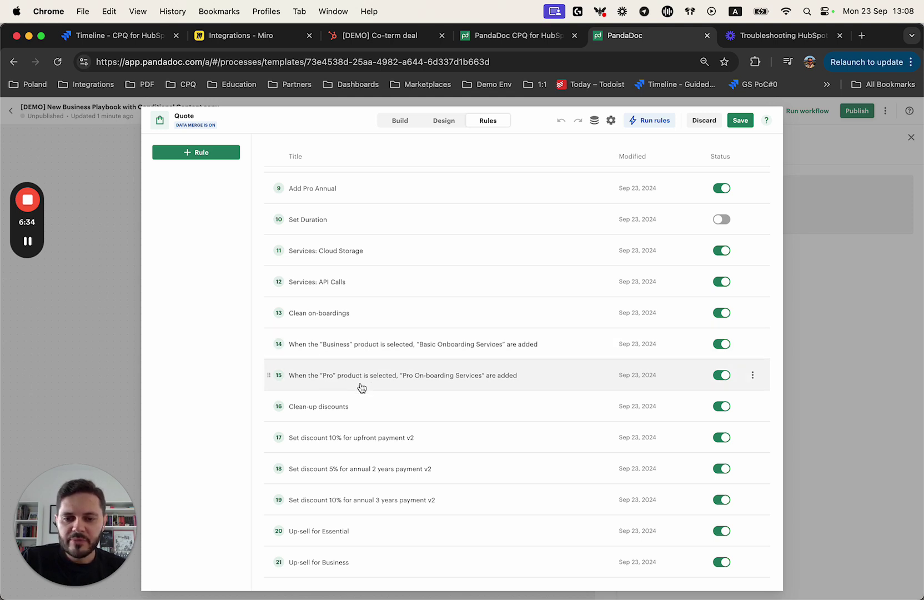
Inspect the conditions and actions of the rule adding Pro On-boarding Services for the Pro product, and leave the quote editor without saving.
{"action": "left_click", "coordinate": [413, 381]}
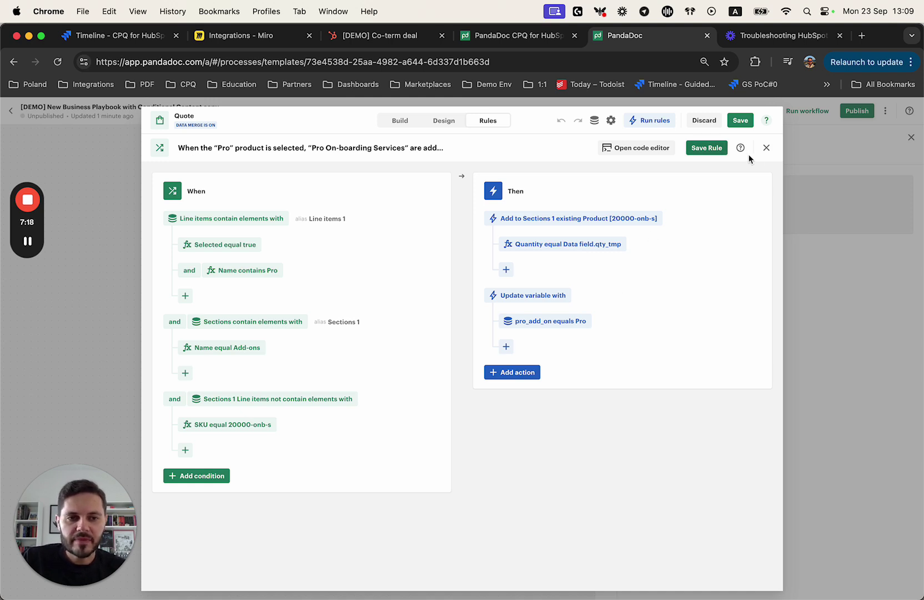
{"action": "left_click", "coordinate": [766, 148]}
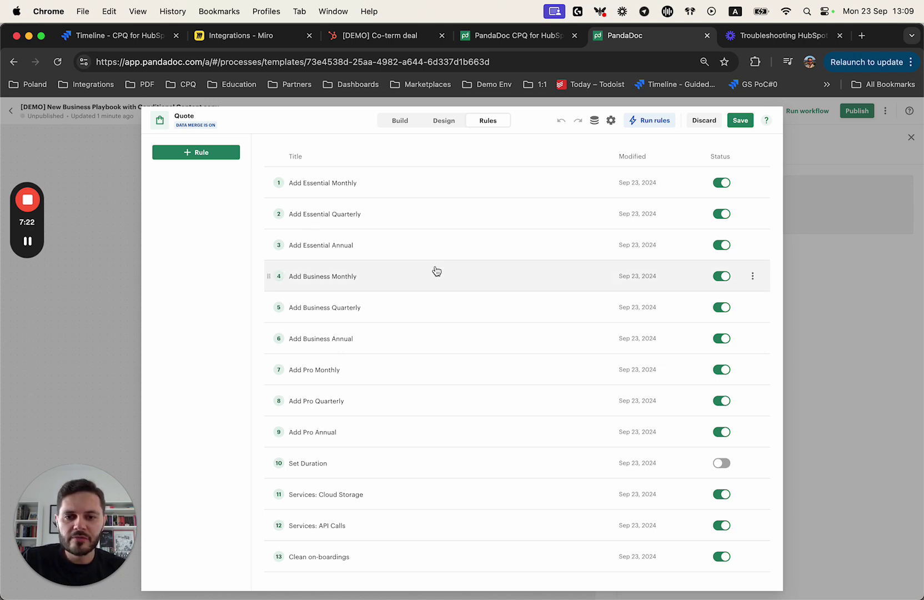
{"action": "left_click", "coordinate": [710, 122]}
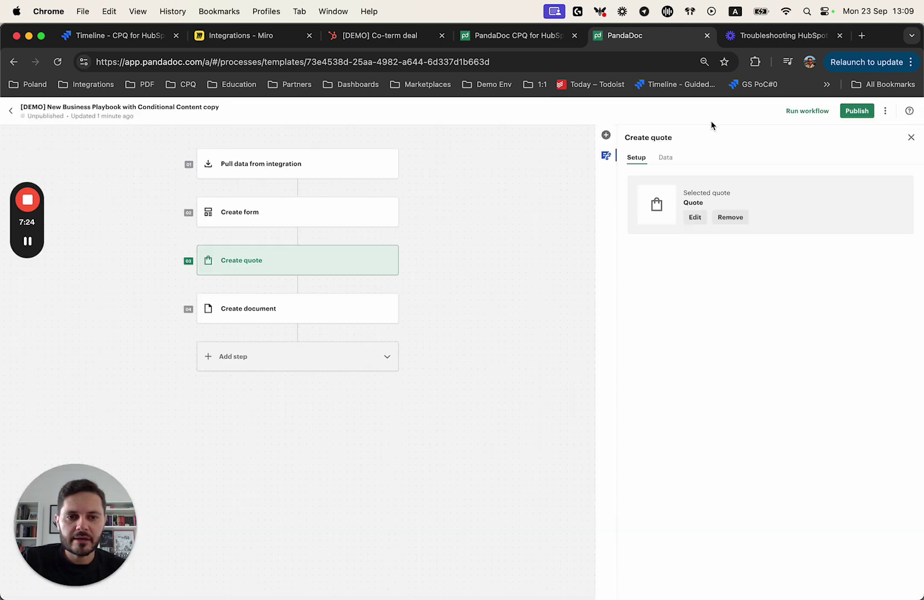